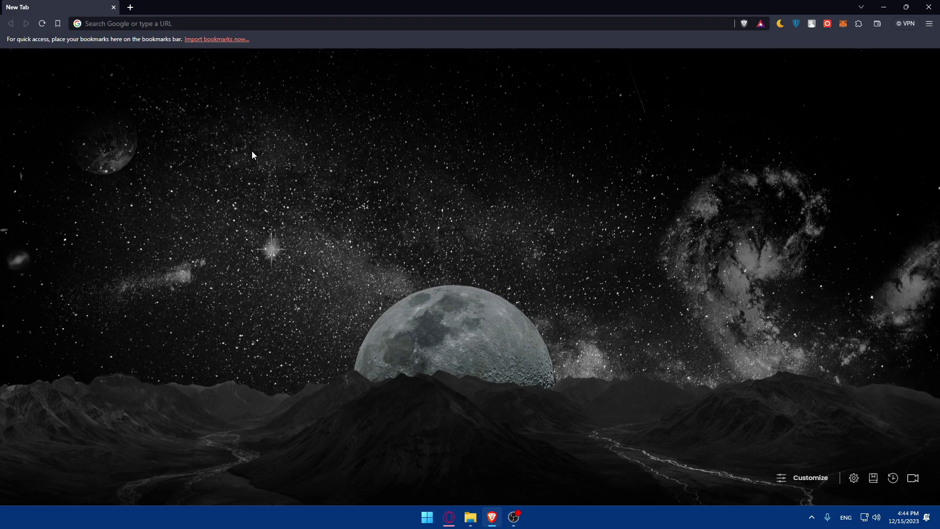
Go to square.com
click(141, 23)
text(square.com)
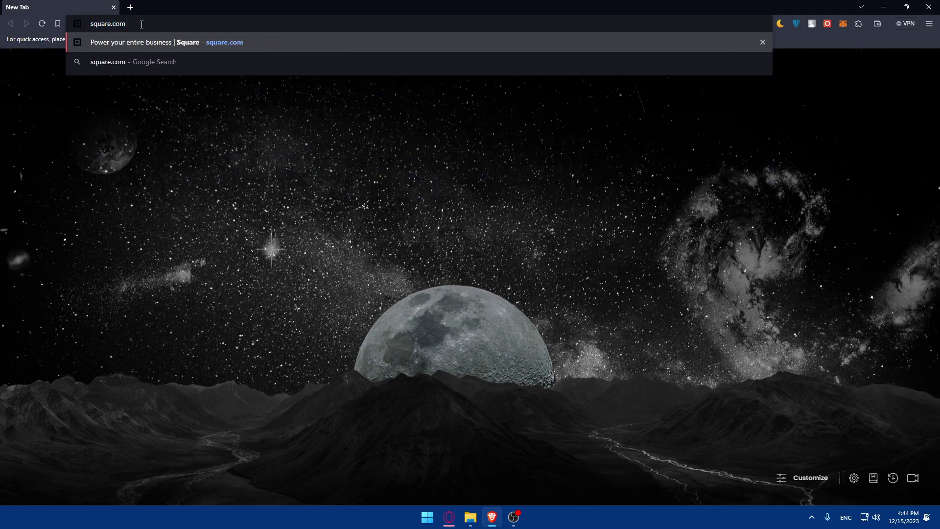
key(Return)
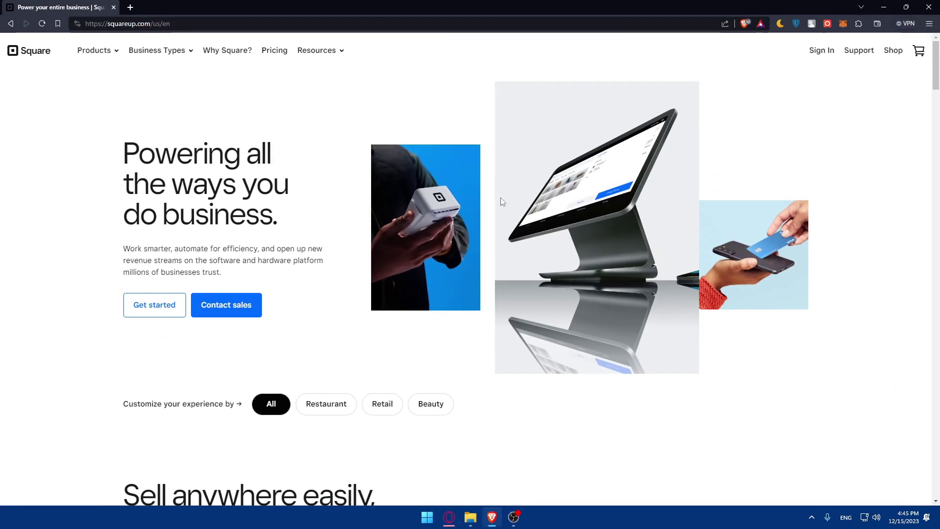
Look through the Square homepage, from the selling and operations sections to seller testimonials, support options and the FAQ
scroll(463, 213, down, 8)
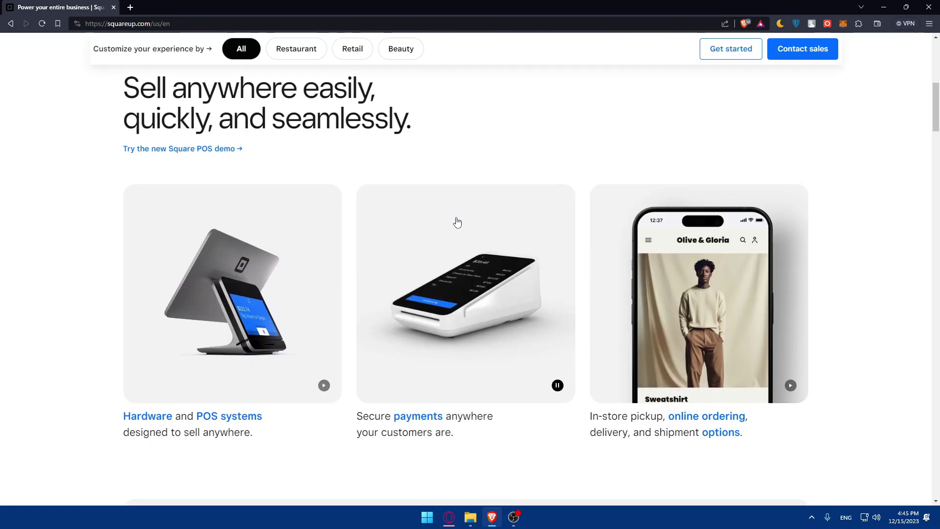
scroll(412, 245, down, 15)
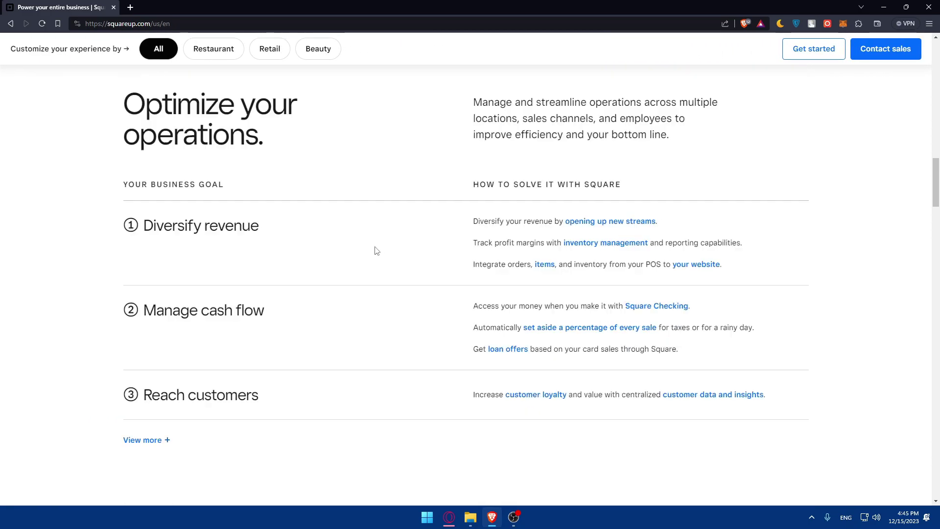
scroll(351, 234, down, 7)
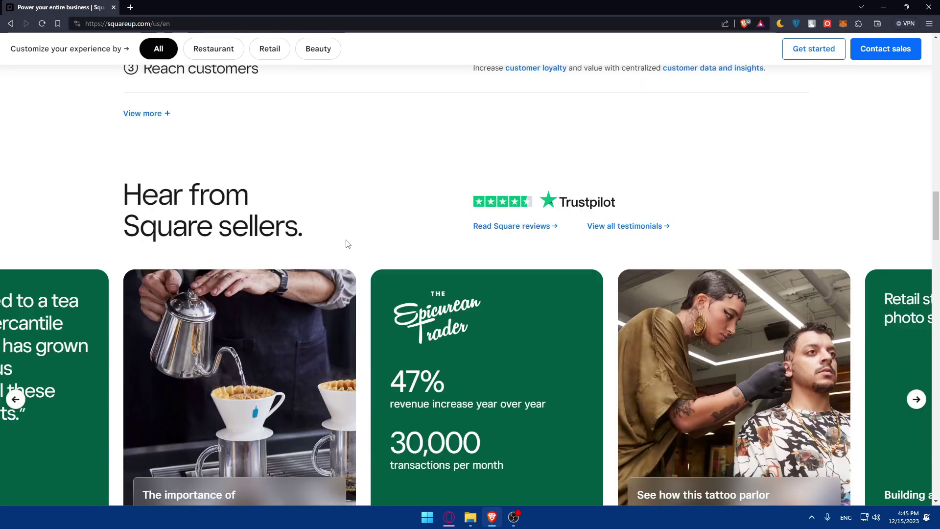
scroll(346, 243, down, 15)
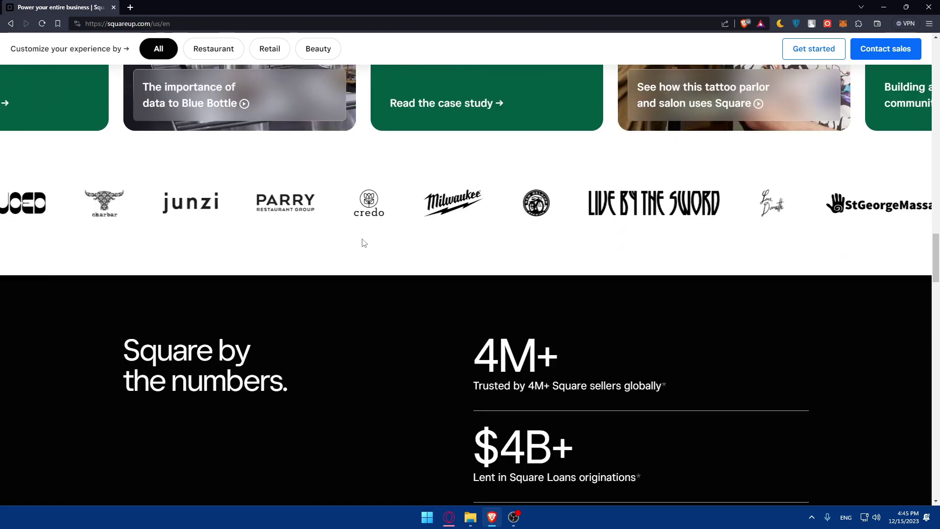
scroll(427, 108, down, 20)
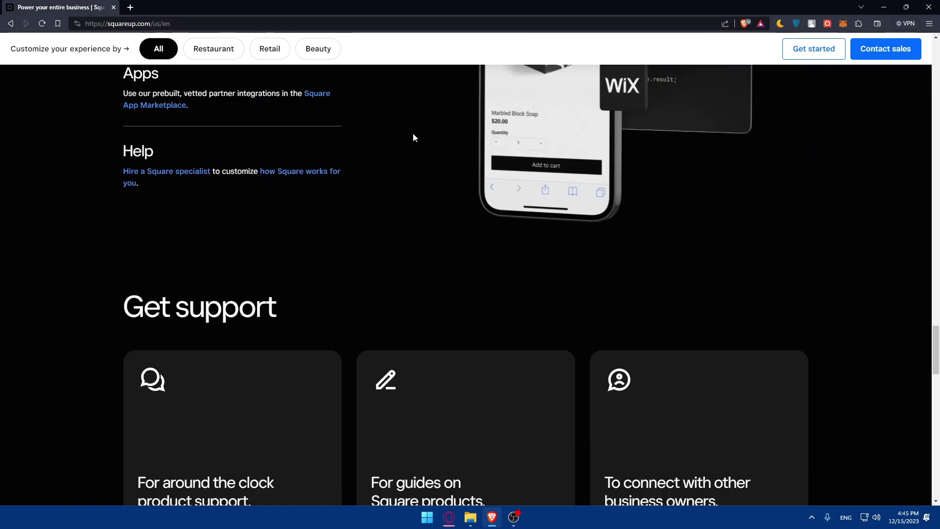
scroll(330, 159, down, 7)
scroll(399, 218, up, 2)
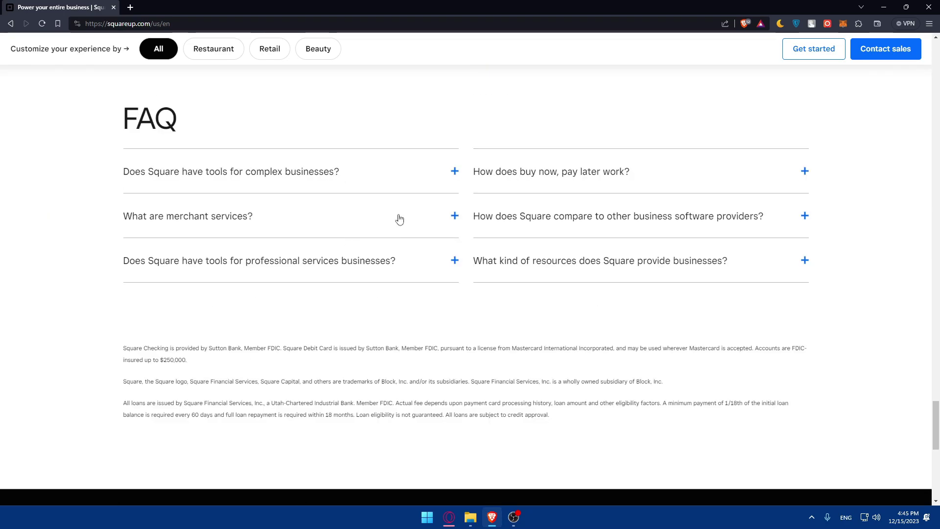
Expand all six FAQ questions on the Square homepage and read through their answers
click(437, 172)
click(454, 280)
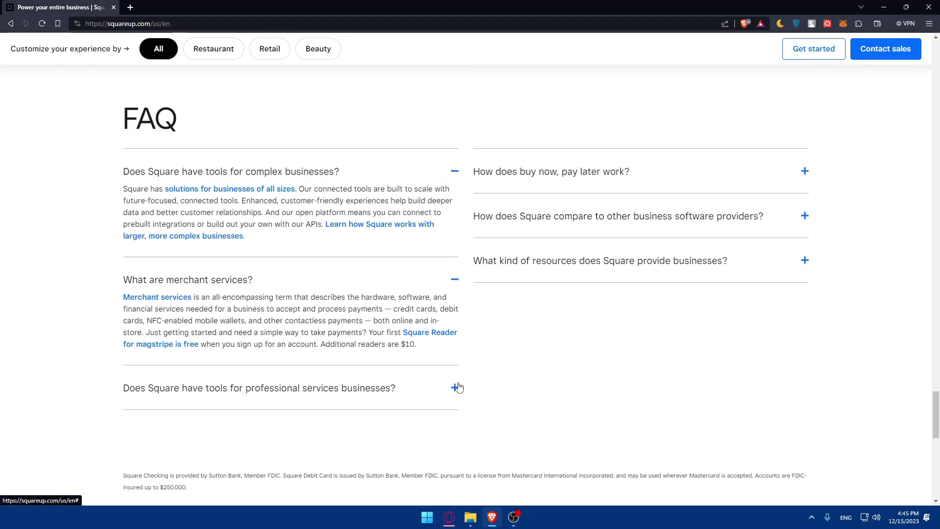
click(454, 388)
click(795, 177)
click(745, 254)
click(749, 399)
scroll(672, 324, down, 3)
scroll(671, 324, up, 3)
scroll(669, 313, down, 10)
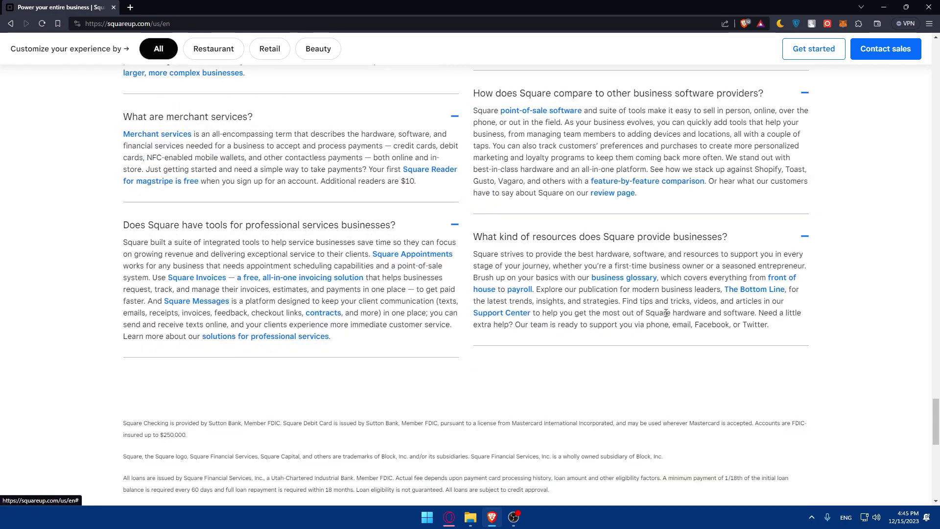
scroll(667, 311, up, 20)
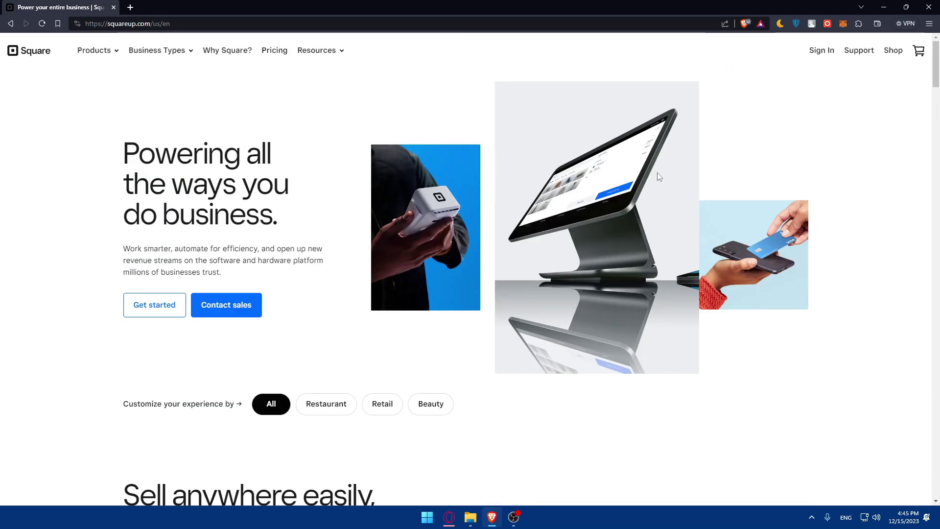
Sign in to Square with the account's e-mail and password, skip two-step verification and continue to the dashboard
click(822, 51)
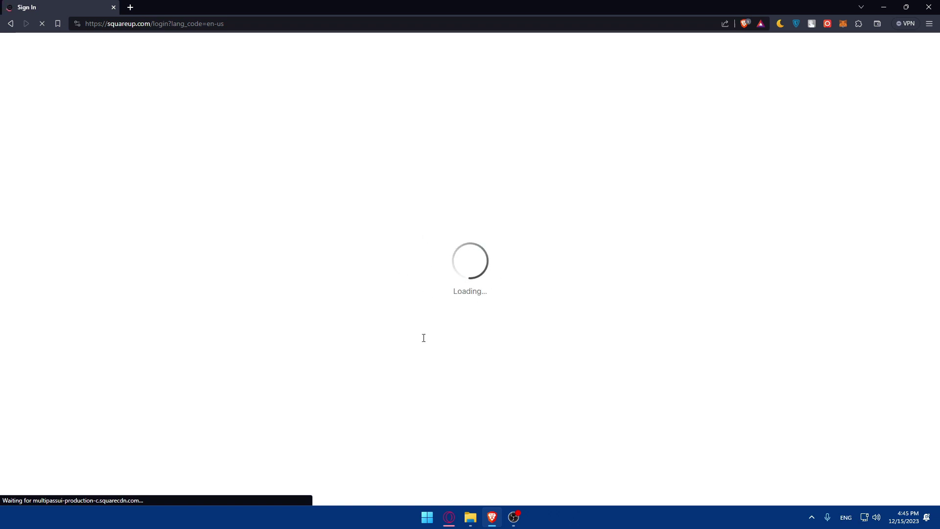
click(401, 270)
click(424, 302)
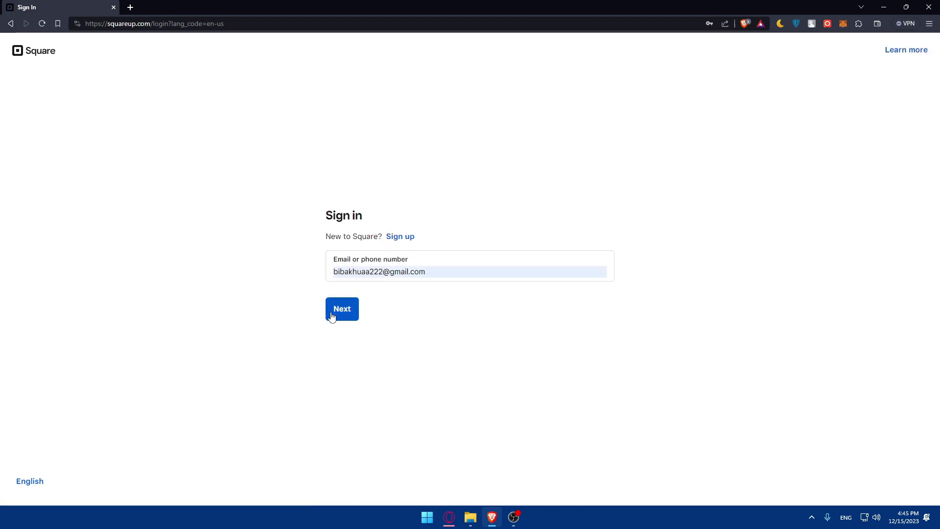
click(333, 314)
key(Return)
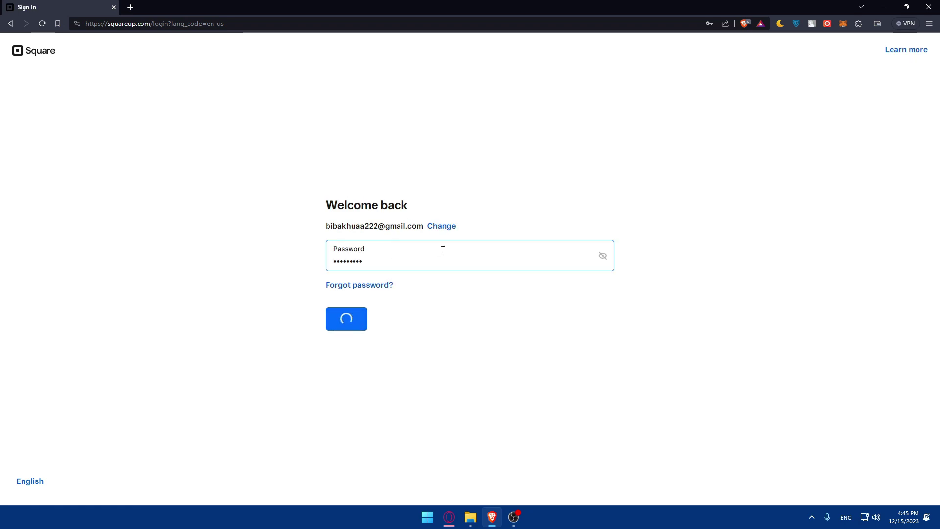
click(395, 329)
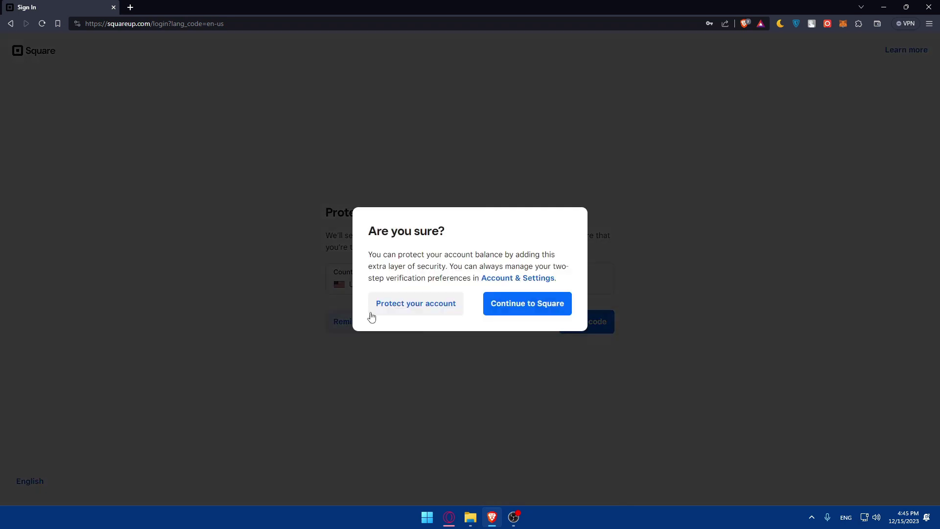
click(534, 315)
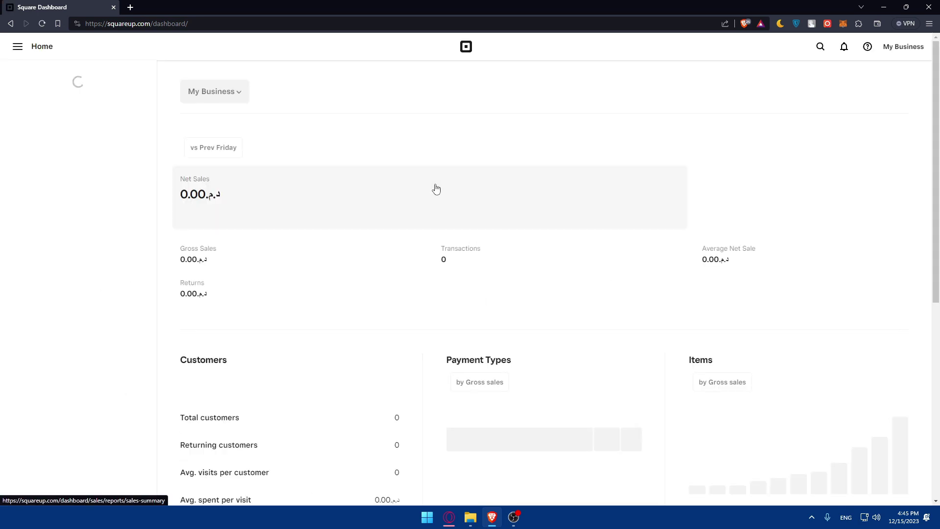
Look over the Square dashboard's sales, customer, payment type, online store and category sections
scroll(437, 189, down, 8)
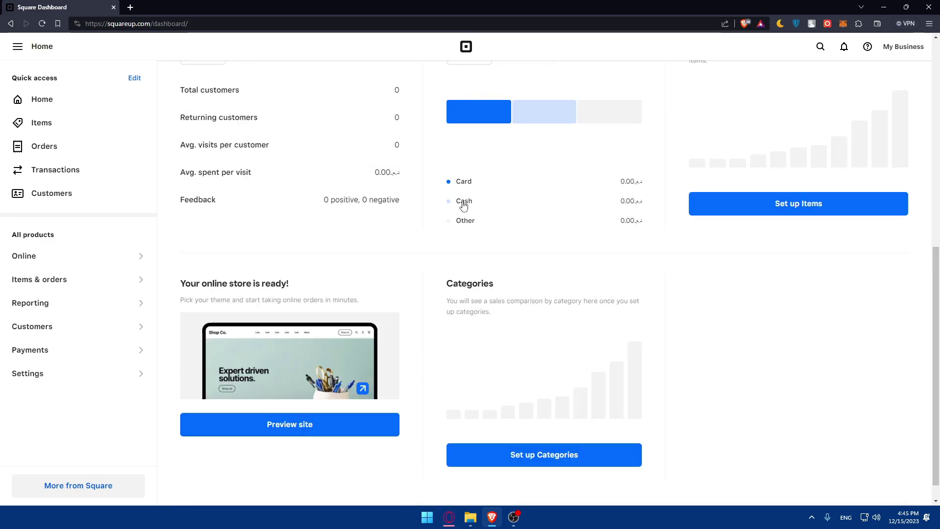
scroll(463, 204, up, 3)
scroll(463, 202, down, 4)
scroll(416, 203, up, 9)
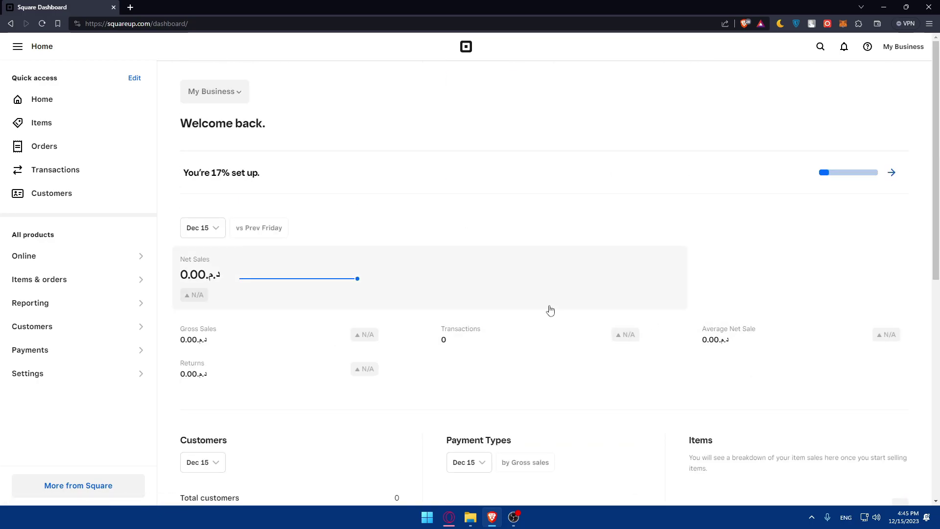
Open woo.com and localhost/wordpress/wp-admin/ in two separate new browser tabs
click(130, 7)
text(woo.com)
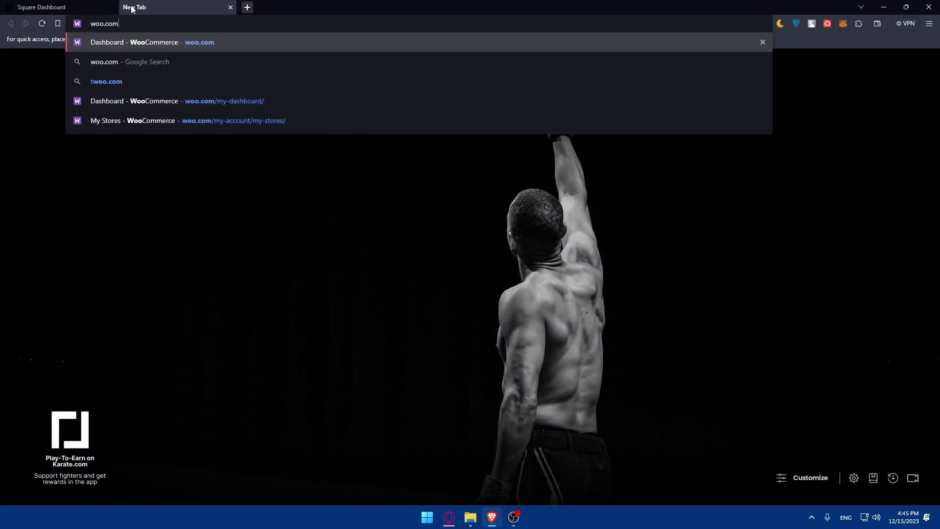
key(Return)
click(247, 7)
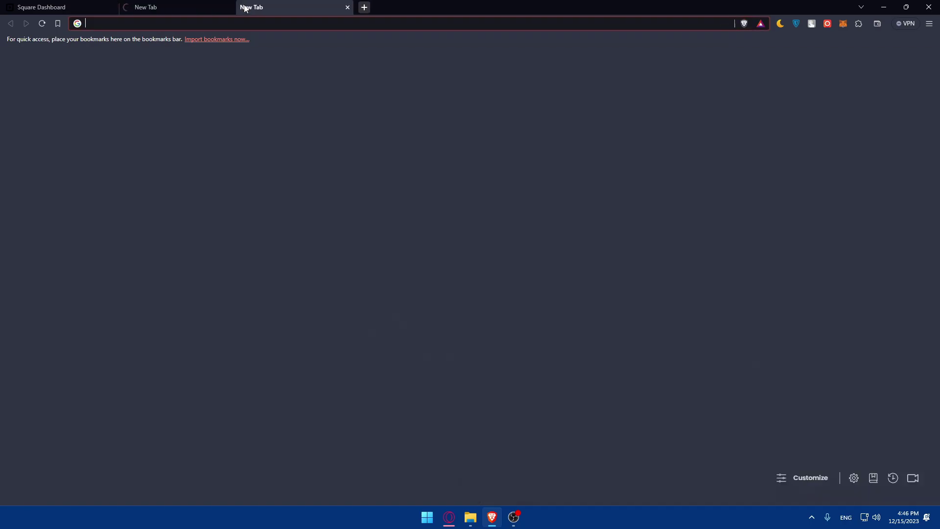
text(localhost/wordpress/wp-admin/)
key(Return)
View the WooCommerce dashboard on woo.com, briefly opening and closing its account menu
click(189, 7)
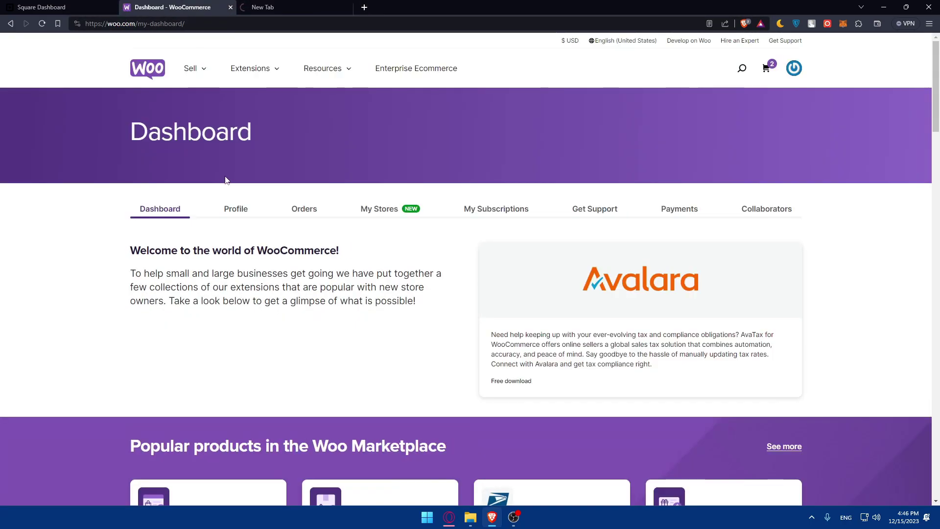
click(794, 68)
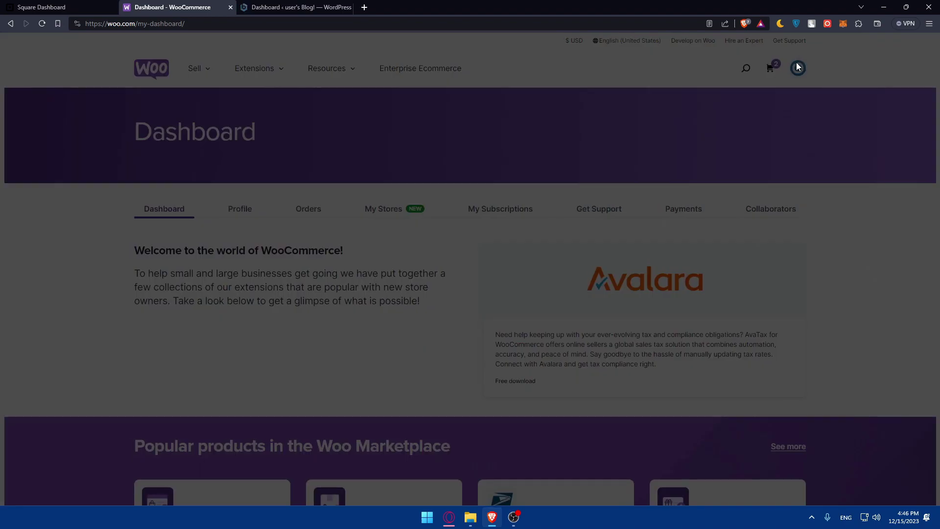
click(916, 58)
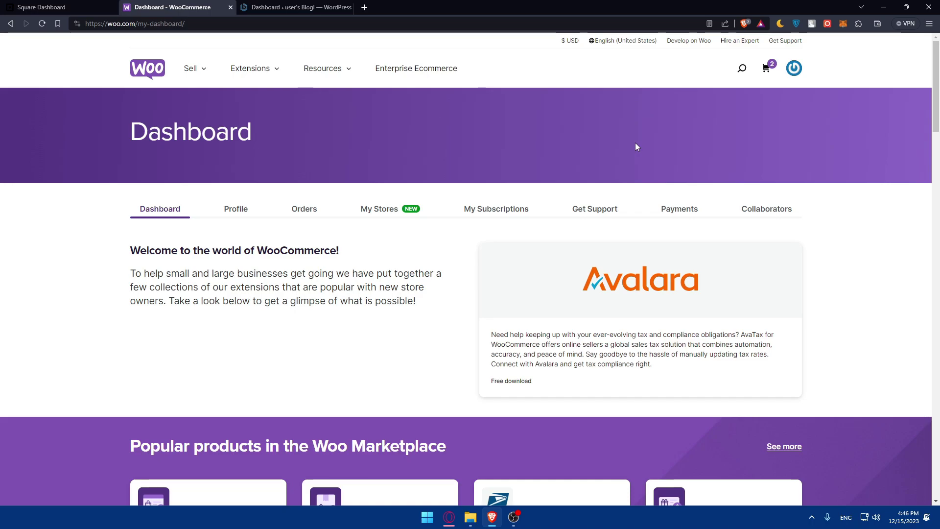
Switch to the WordPress admin dashboard and open the page for adding a new plugin
click(303, 6)
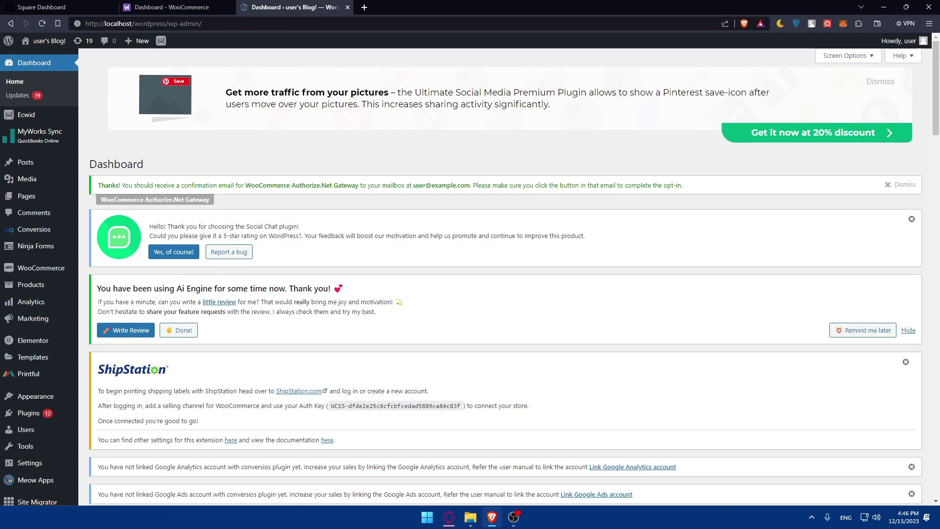
mouse_move(29, 413)
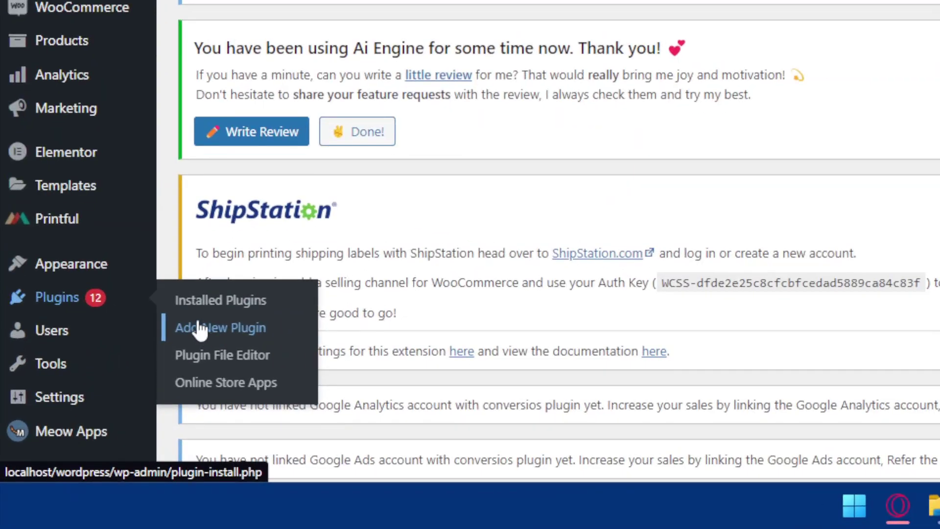
click(103, 429)
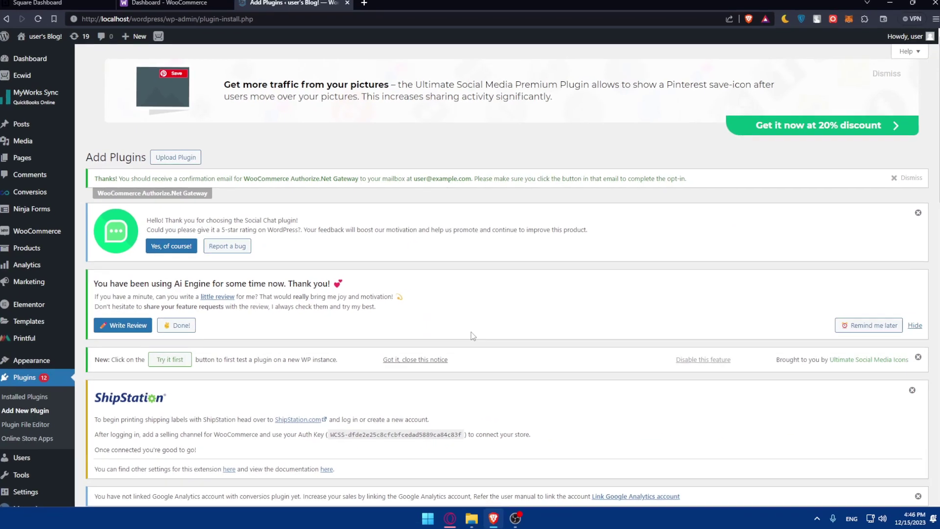
Search the WordPress plugins for "square" and bring the search results into view
scroll(570, 306, down, 6)
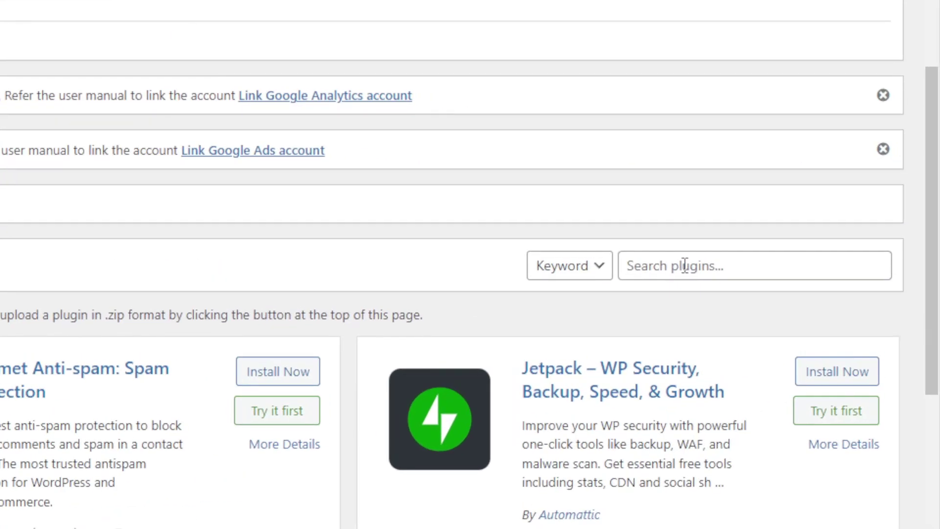
click(685, 265)
text(swau)
key(BackSpace)
key(BackSpace)
text(quare)
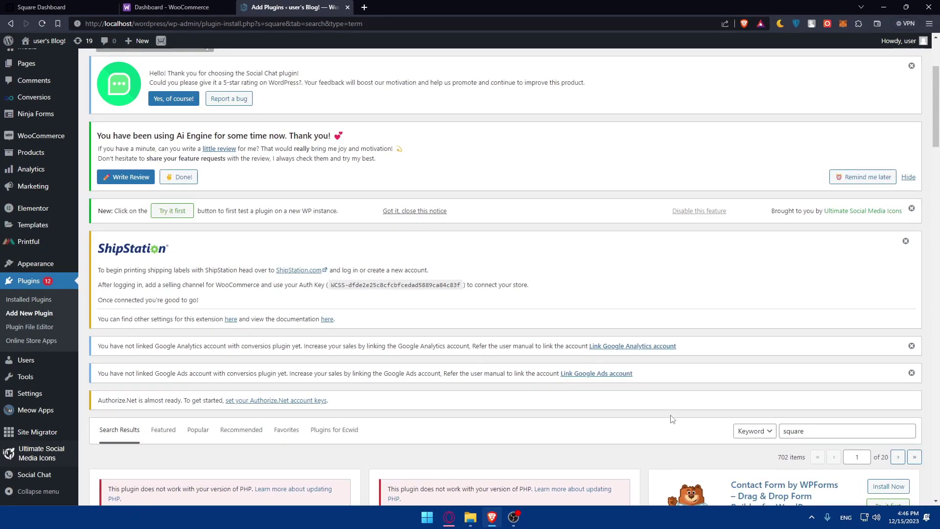
scroll(669, 418, down, 5)
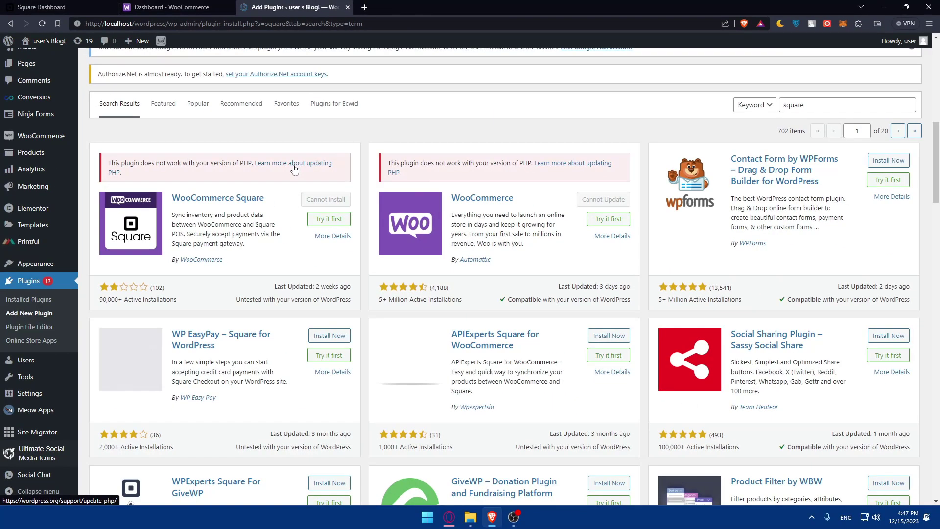
Read the WordPress support article about updating PHP, and return to the plugin search results
click(586, 264)
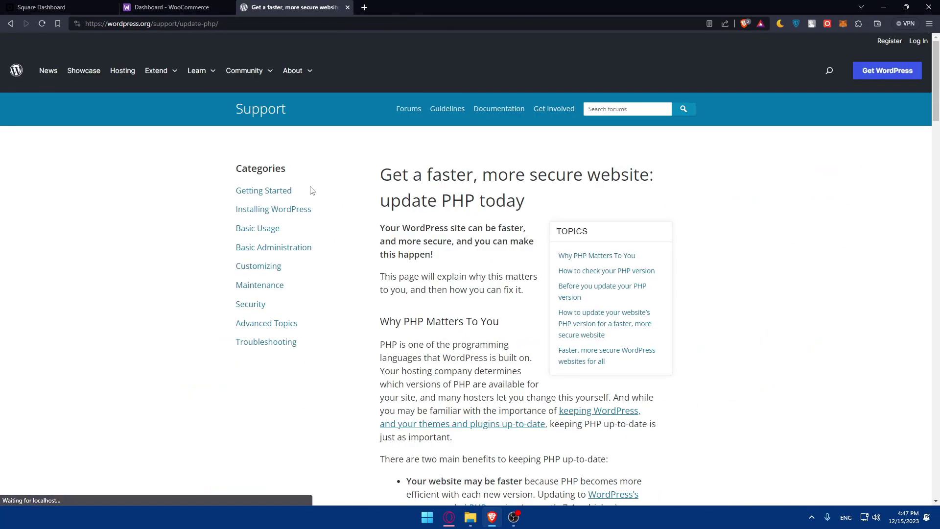
scroll(348, 244, down, 6)
scroll(364, 166, down, 20)
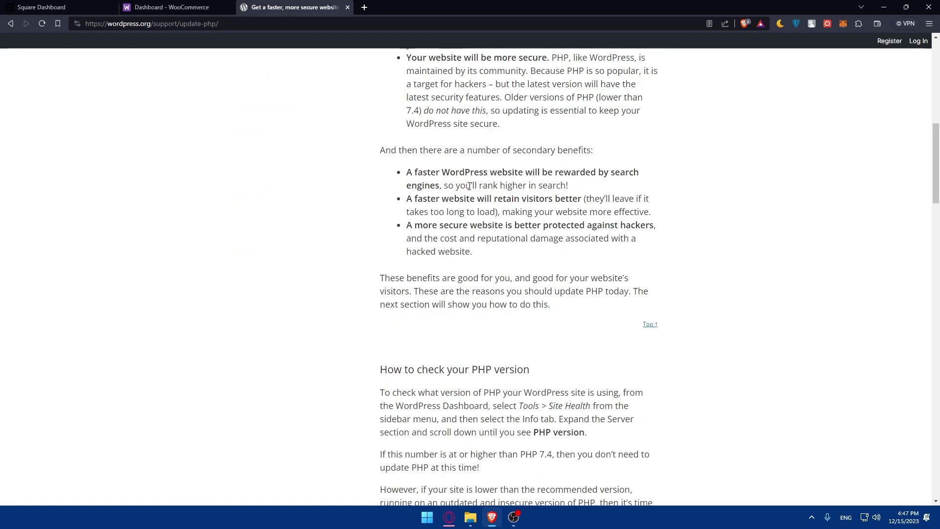
scroll(449, 181, up, 10)
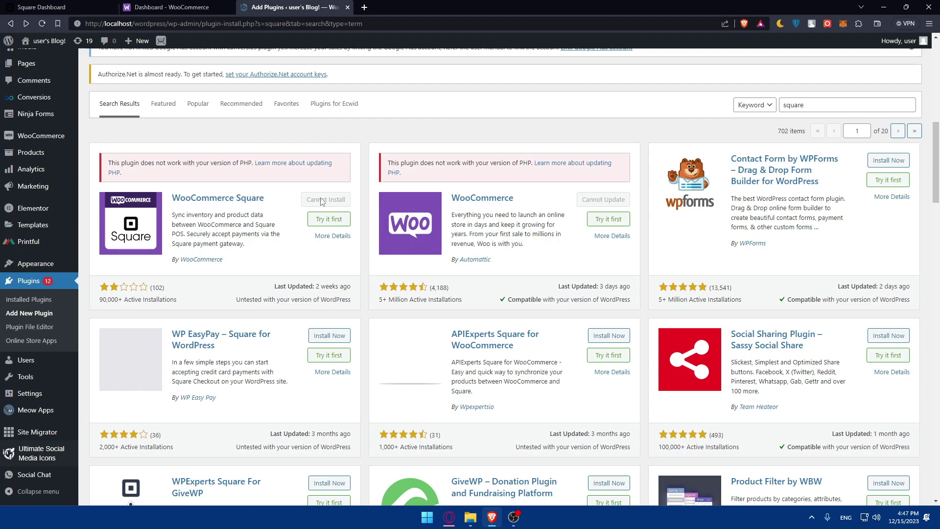
Open the details of the WooCommerce Square plugin and read its description and requirements
click(334, 236)
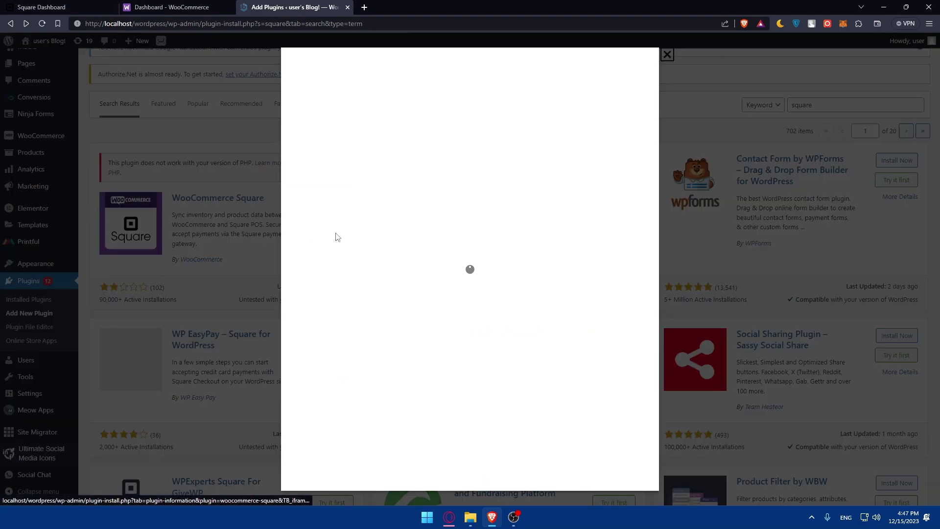
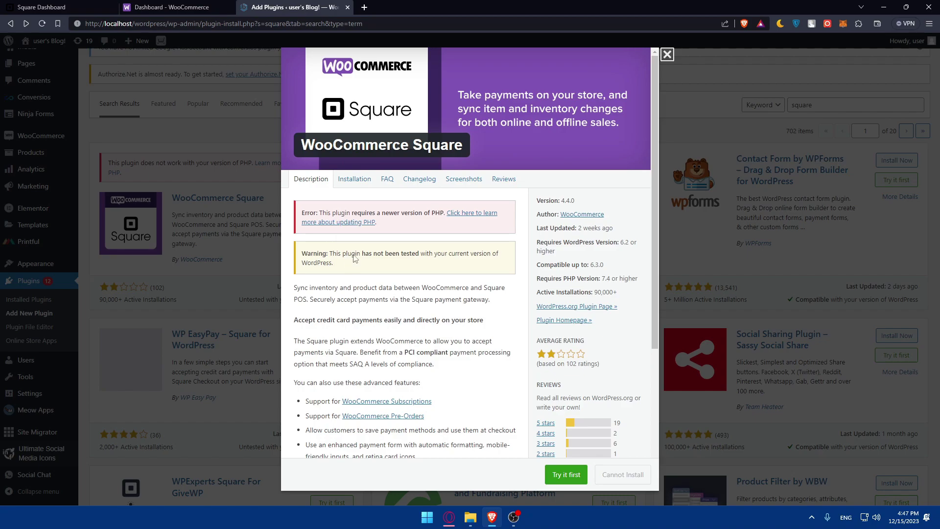
scroll(357, 227, down, 5)
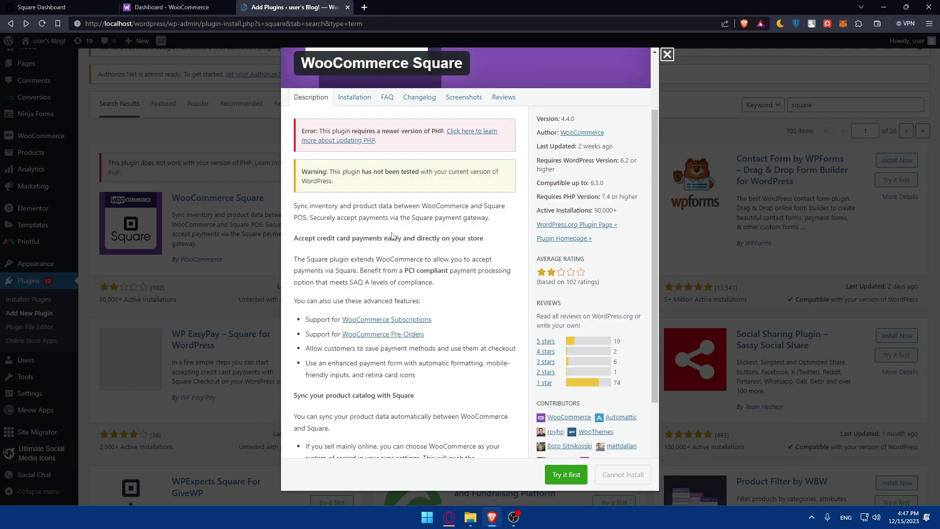
Examine the WooCommerce Square plugin's installation instructions, FAQ, changelog and screenshots
scroll(388, 228, up, 4)
click(354, 141)
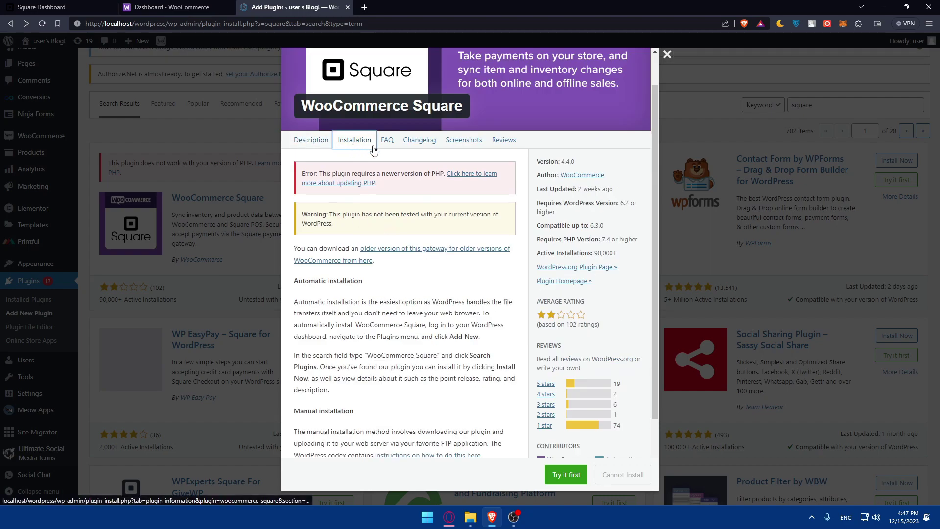
scroll(392, 195, down, 2)
scroll(391, 189, up, 3)
click(389, 180)
click(419, 179)
click(464, 179)
scroll(355, 265, down, 2)
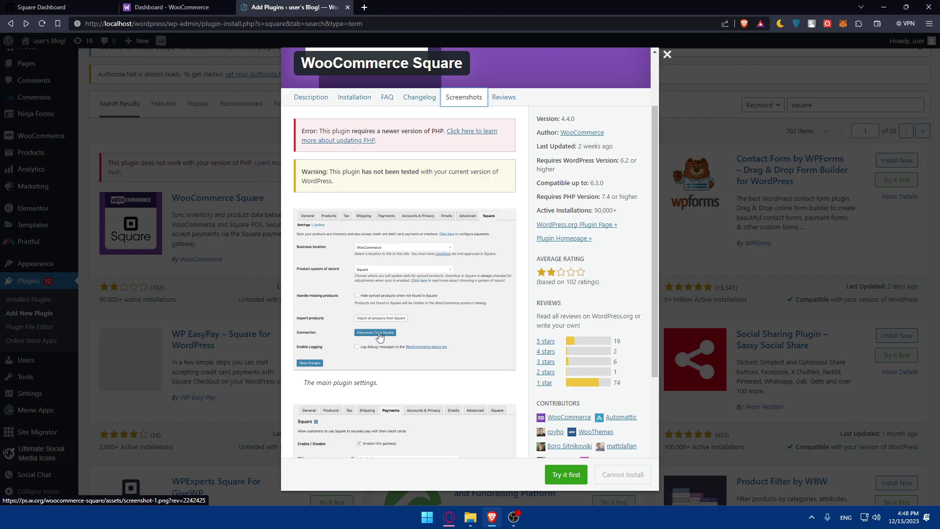
scroll(393, 299, down, 3)
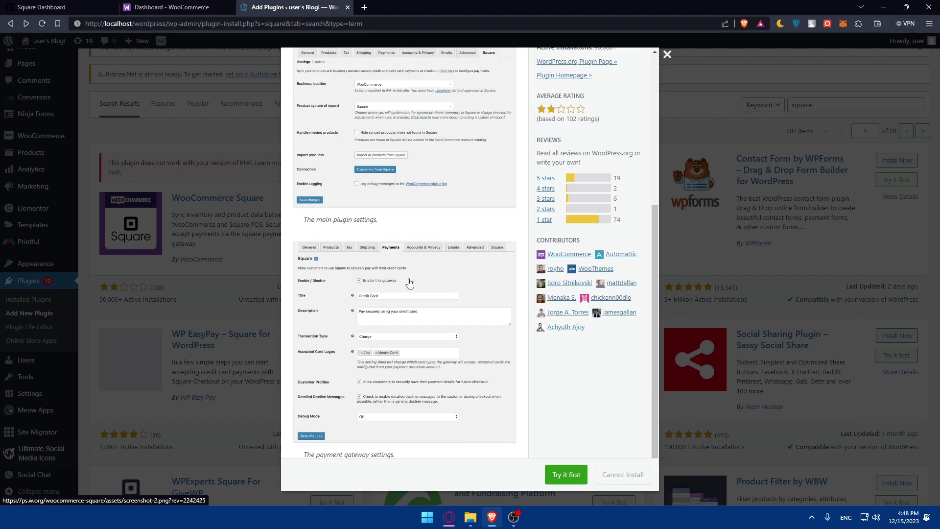
scroll(413, 281, down, 1)
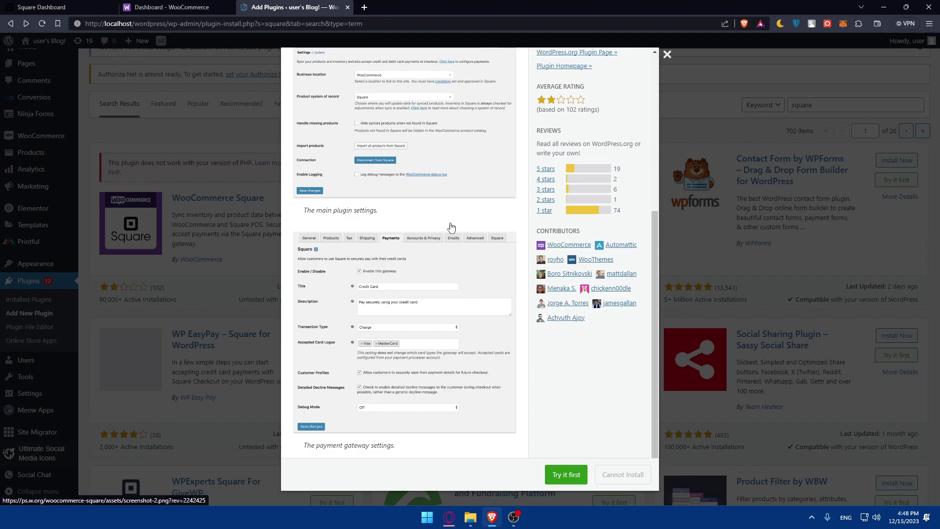
Read the user reviews of the WooCommerce Square plugin and close its details
scroll(453, 225, up, 4)
click(493, 180)
scroll(407, 259, down, 8)
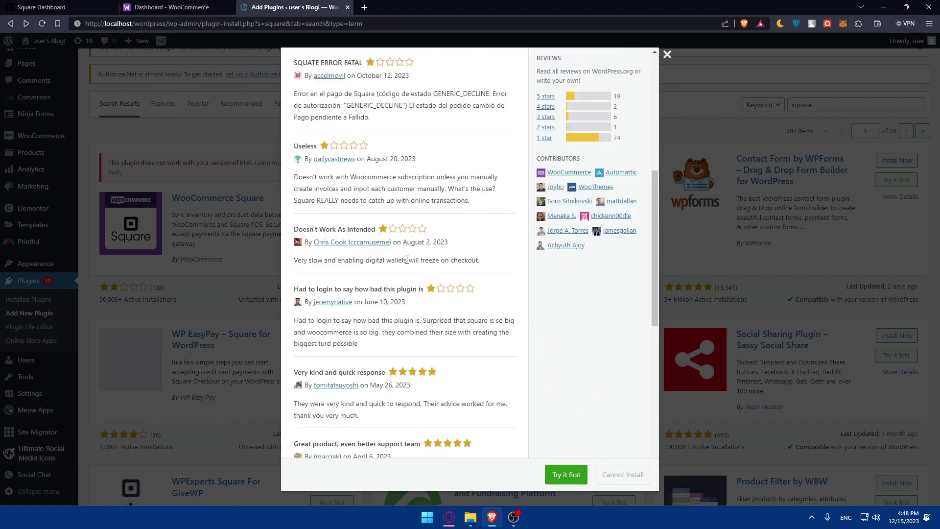
scroll(421, 242, down, 2)
scroll(386, 186, up, 6)
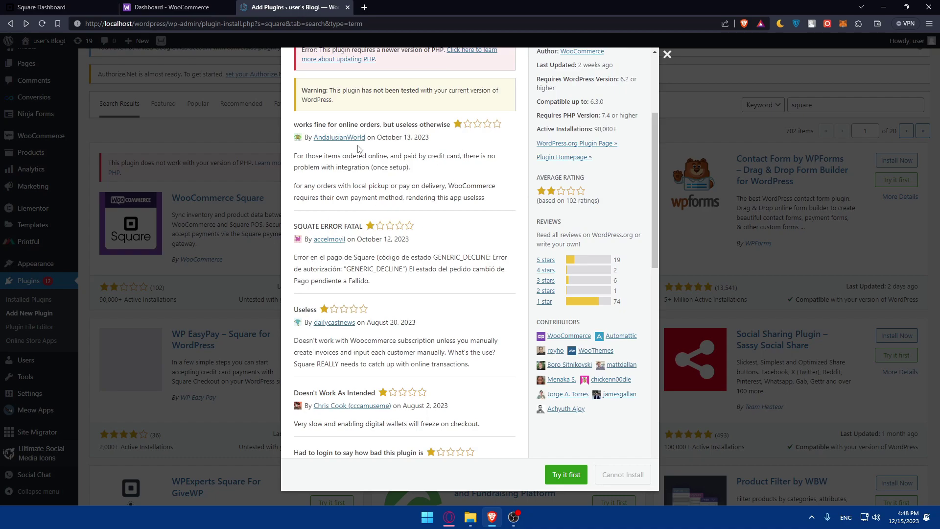
scroll(363, 144, down, 12)
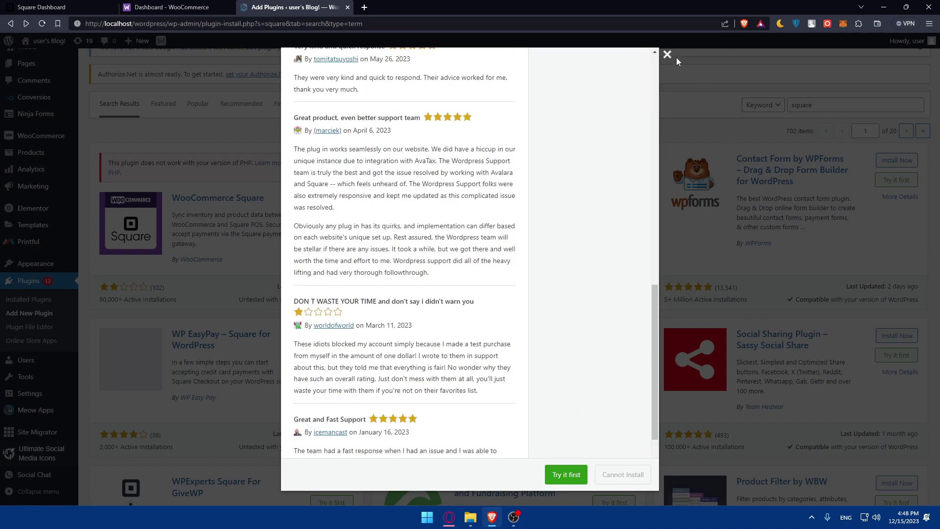
click(684, 64)
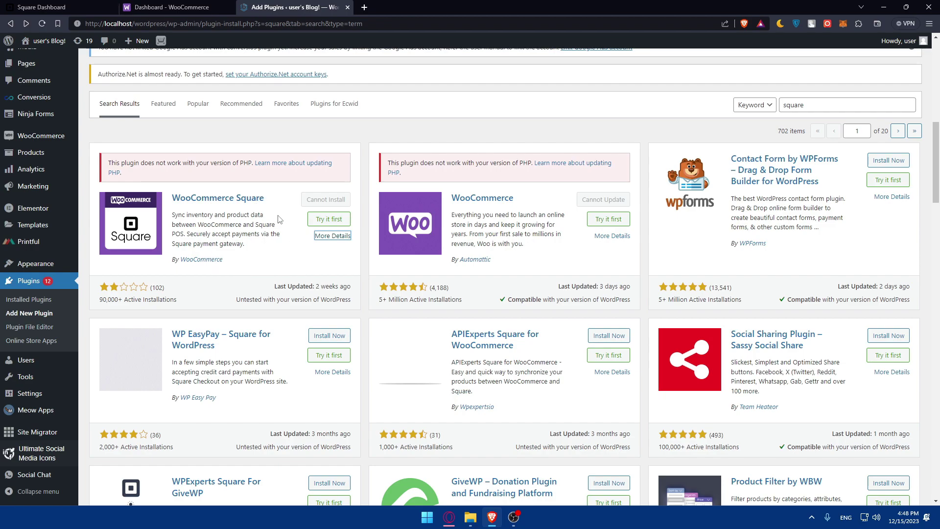
Switch to the Square Dashboard, open its app integrations and go to the Square App Marketplace
click(68, 7)
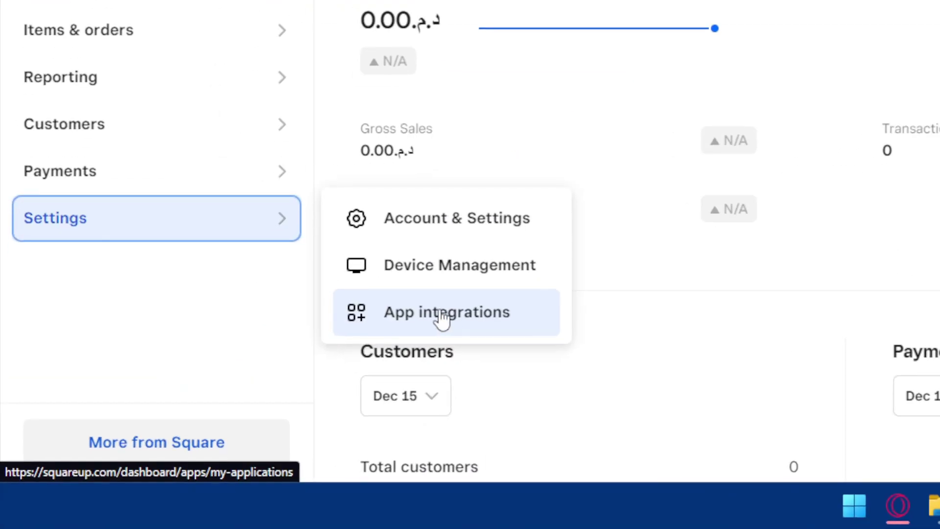
click(443, 318)
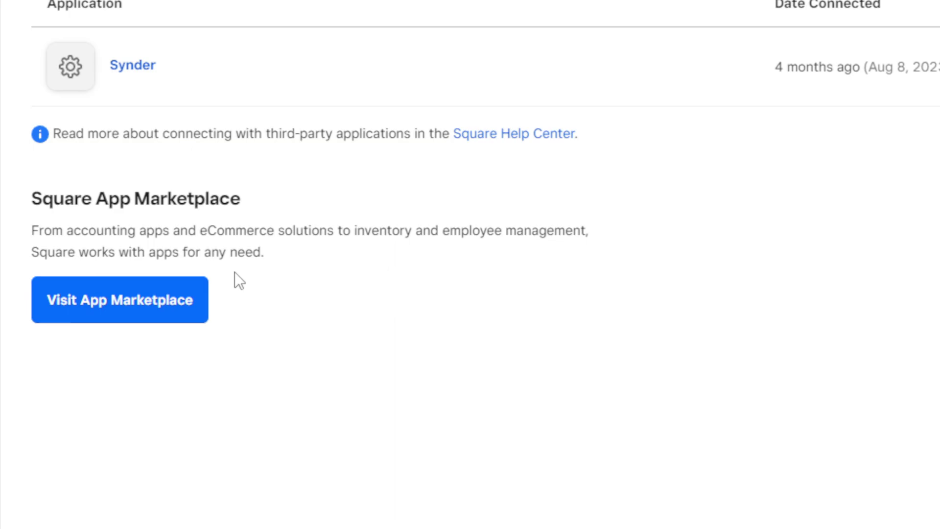
click(117, 301)
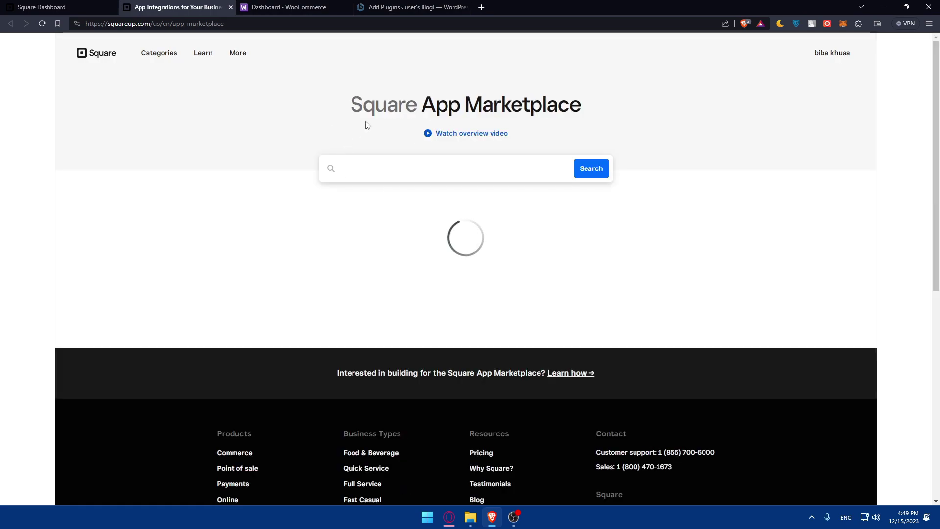
Search the Square App Marketplace for "woocommerce" and open the WooCommerce app's listing
click(418, 166)
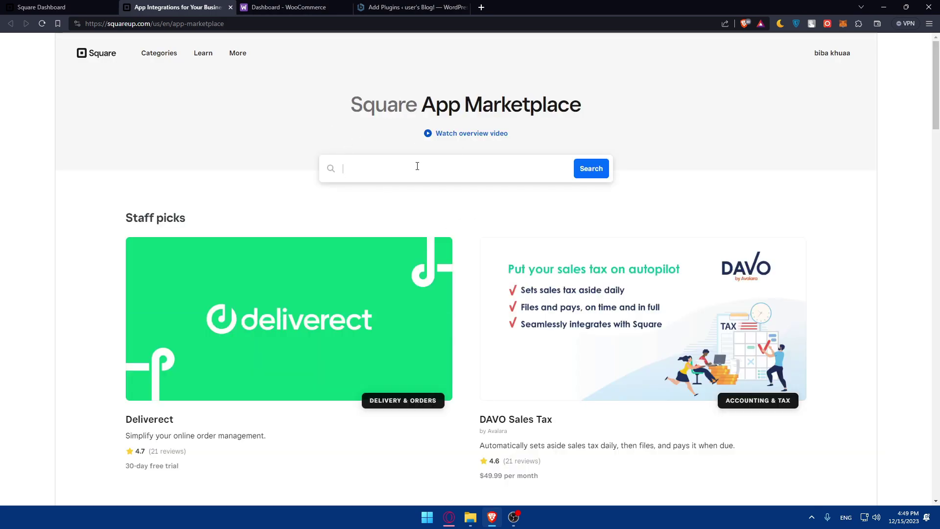
text(woo)
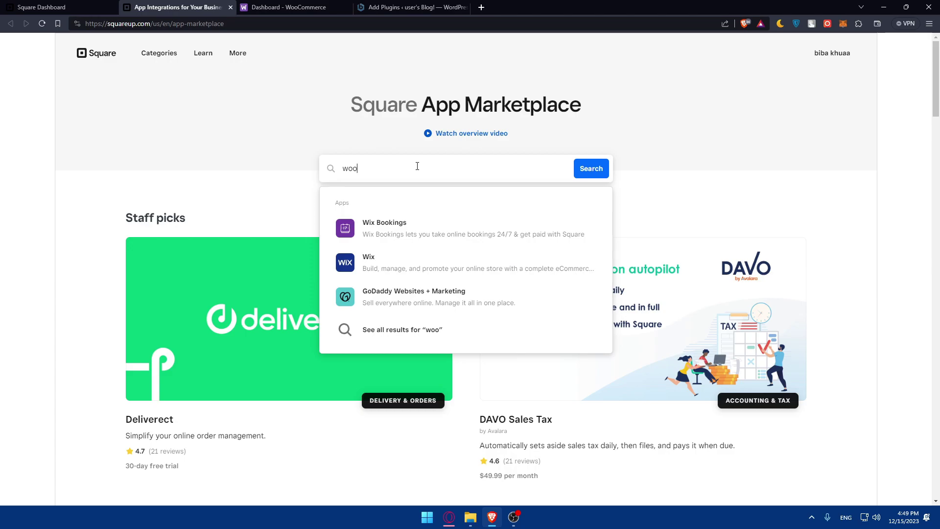
text(commerce)
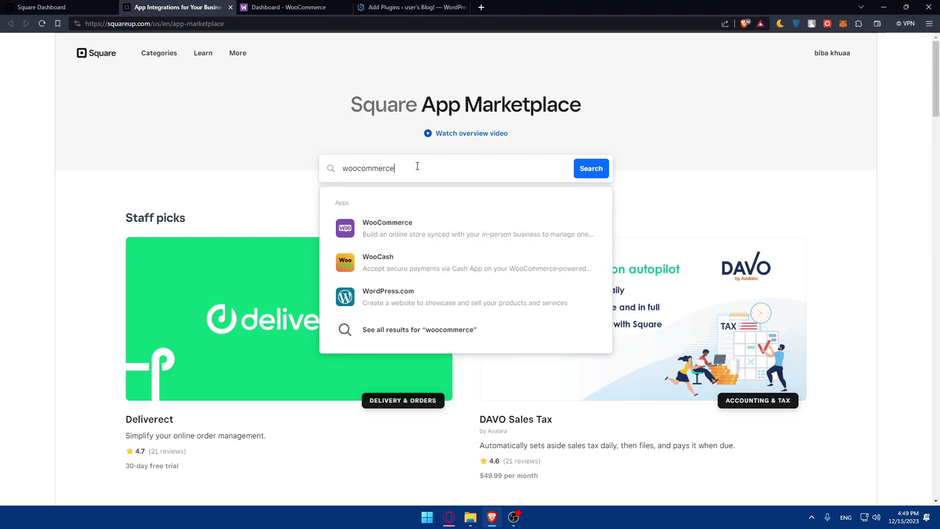
click(388, 225)
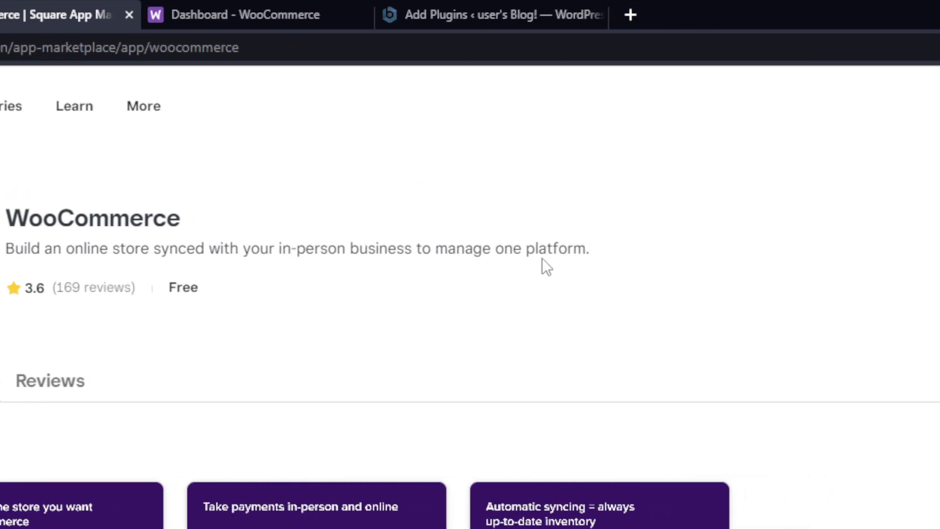
Review the WooCommerce listing's features, pricing and requirements, and get started with the app
scroll(303, 251, down, 3)
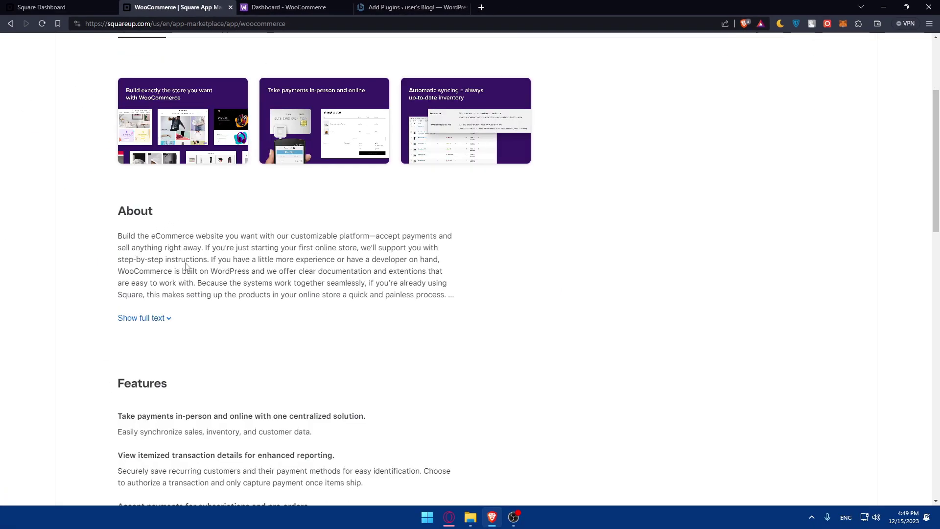
scroll(186, 267, down, 6)
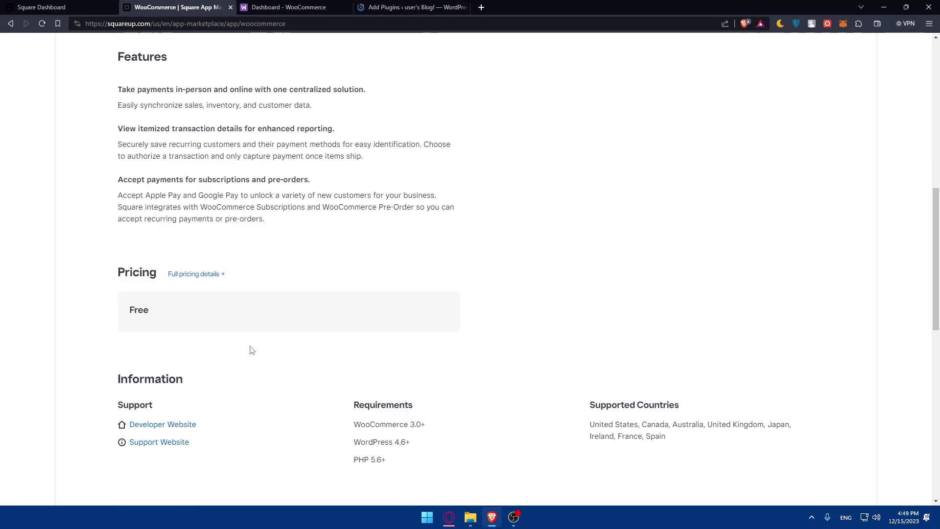
scroll(322, 330, down, 7)
scroll(321, 329, up, 8)
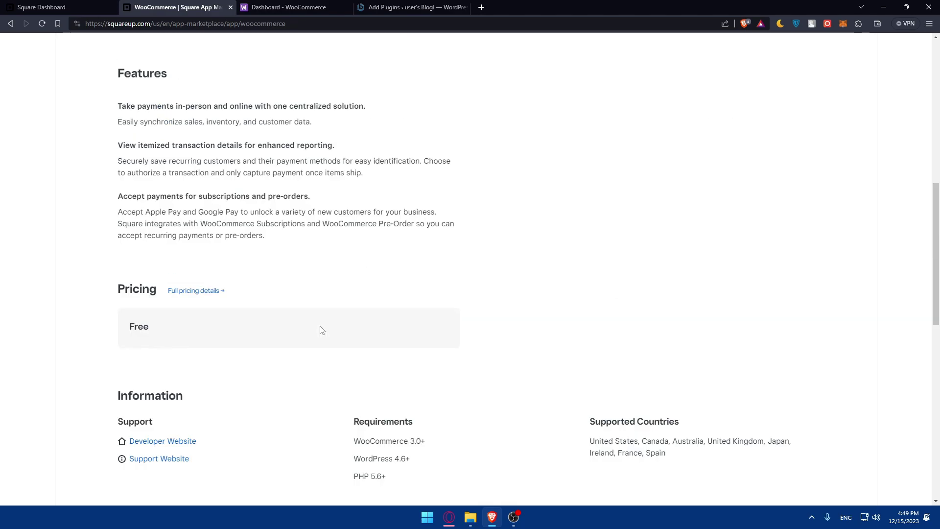
scroll(321, 330, up, 12)
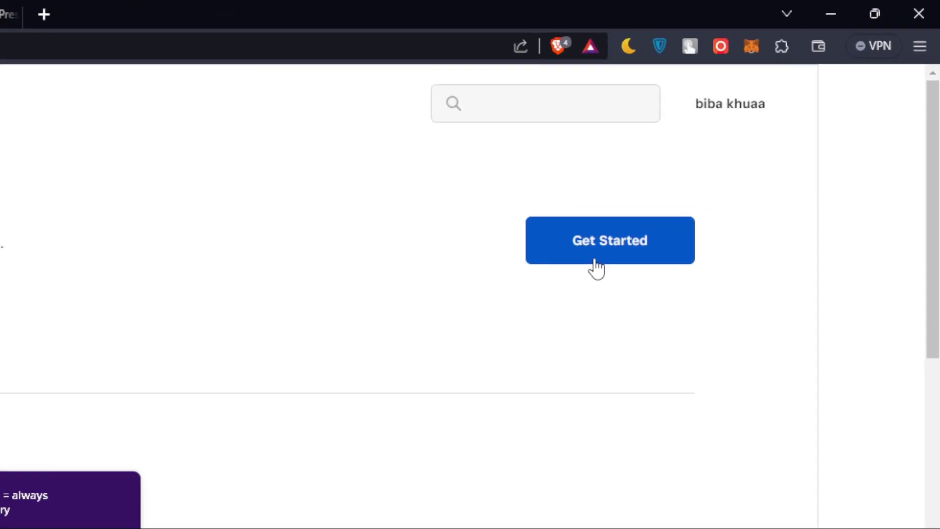
click(764, 129)
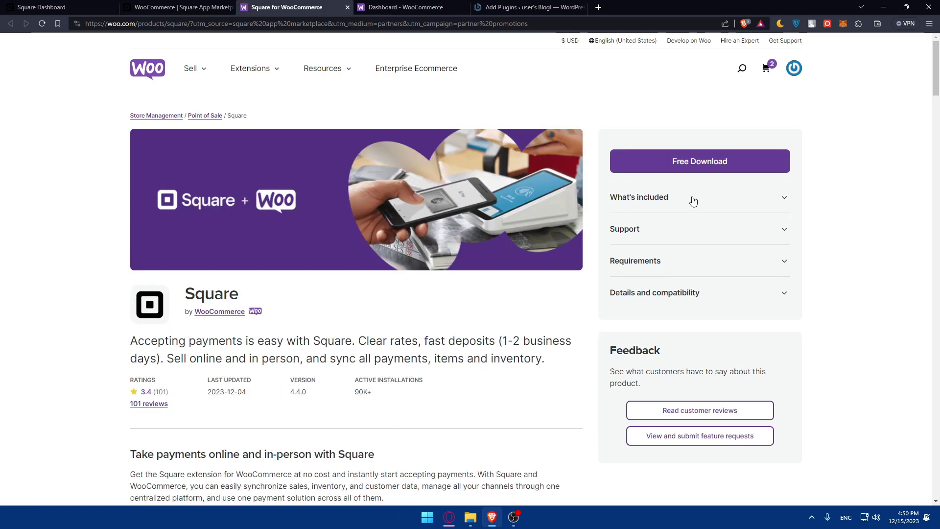
Examine the Square for WooCommerce product page, including its feature descriptions and customer reviews
scroll(462, 238, down, 7)
scroll(277, 224, down, 13)
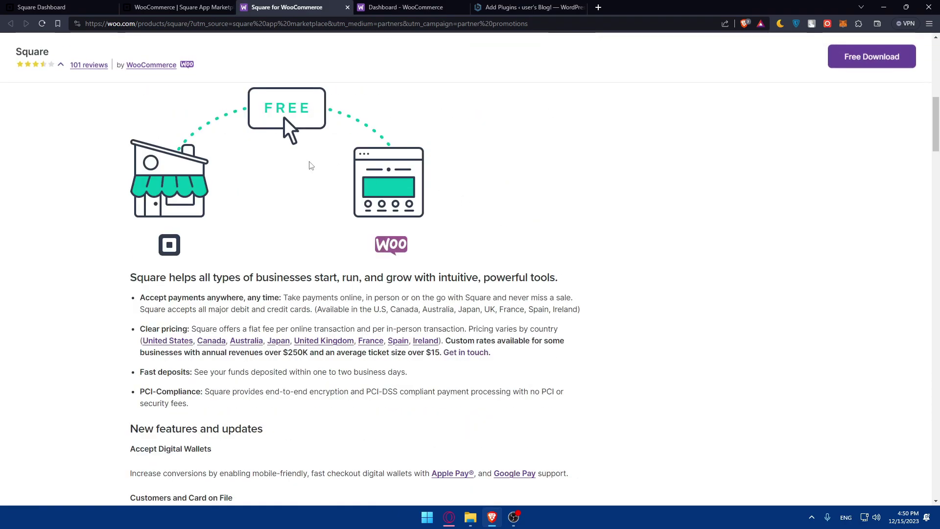
scroll(231, 235, down, 20)
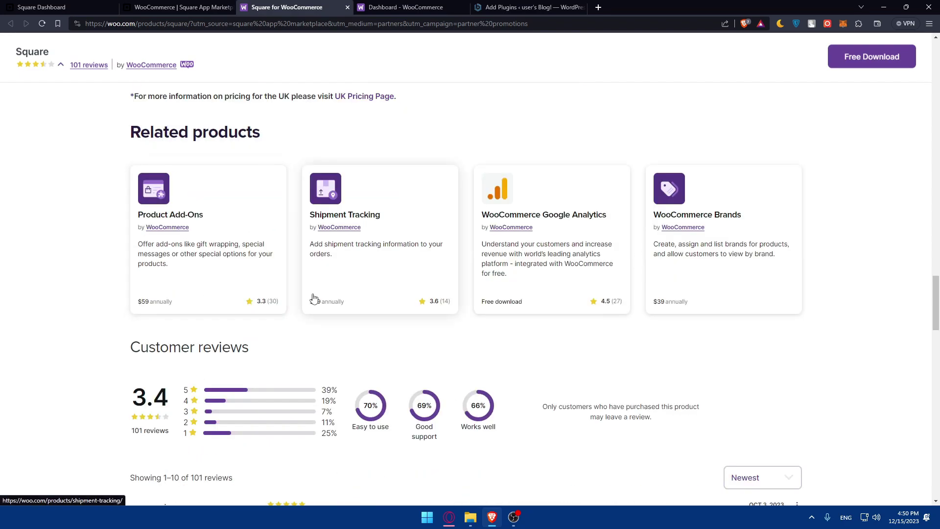
scroll(314, 299, down, 7)
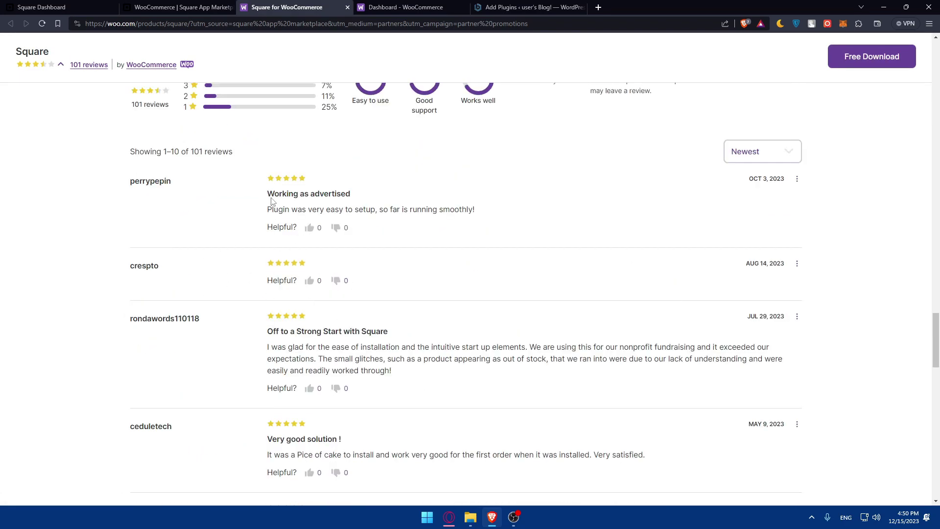
scroll(279, 264, down, 7)
scroll(289, 265, up, 20)
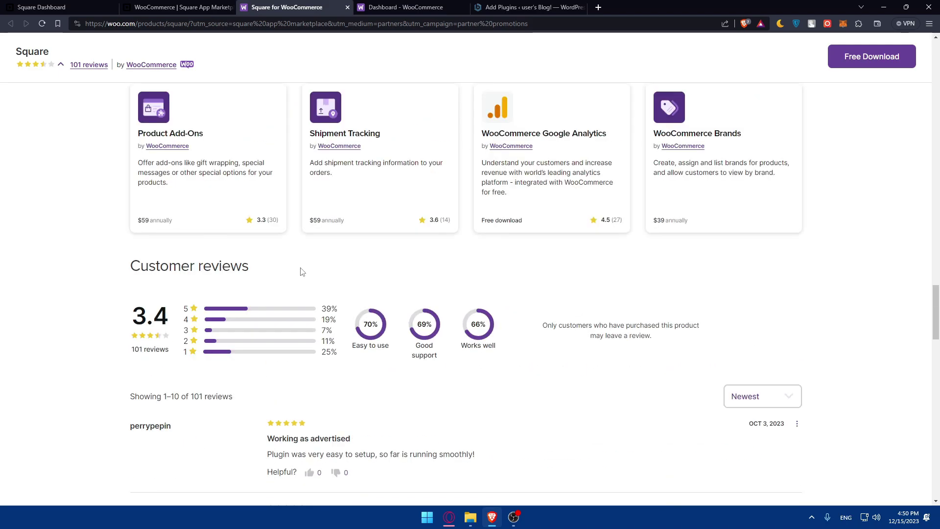
Add the free Square extension to the Woo cart and proceed to checkout
click(669, 160)
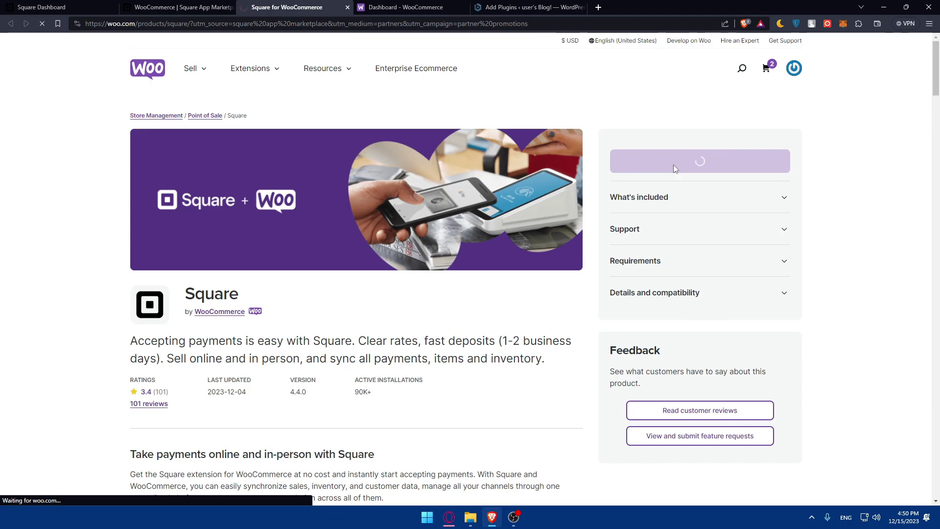
click(687, 196)
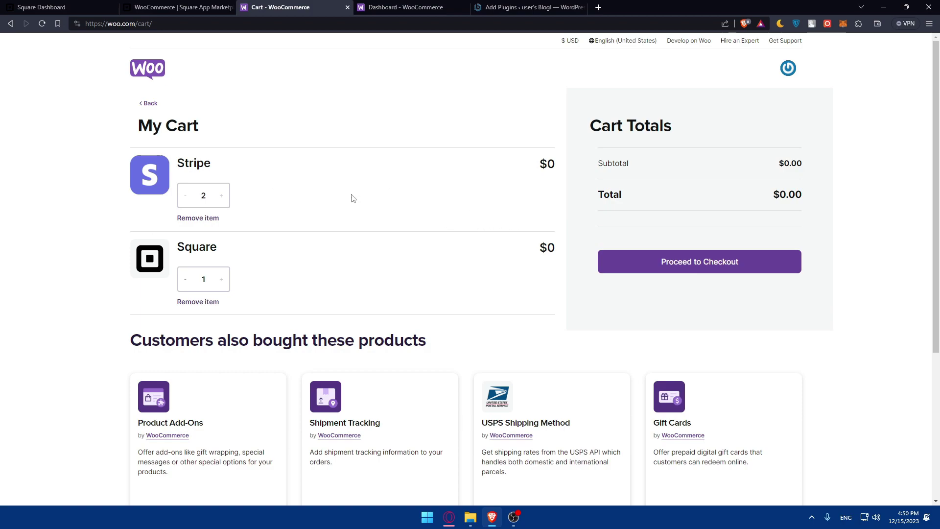
click(698, 260)
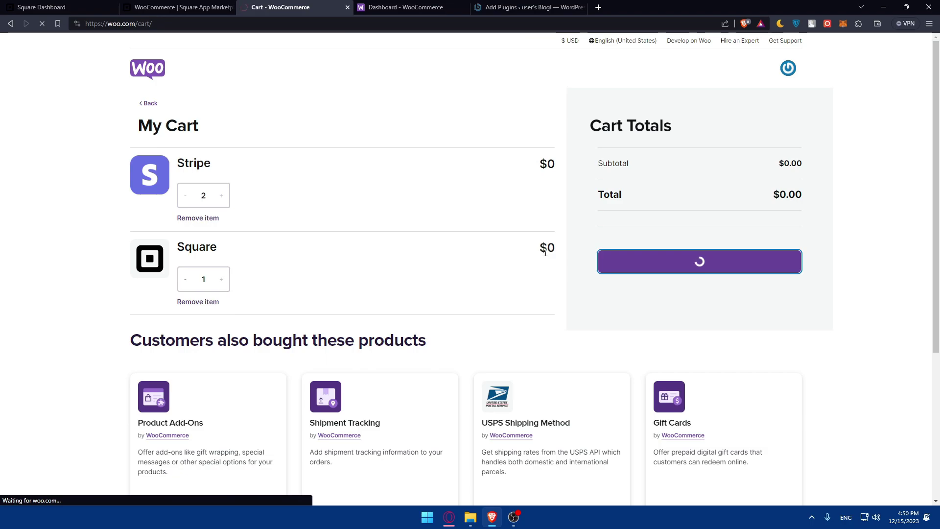
Look over the checkout form's billing address fields, product usage question and consent options
click(287, 277)
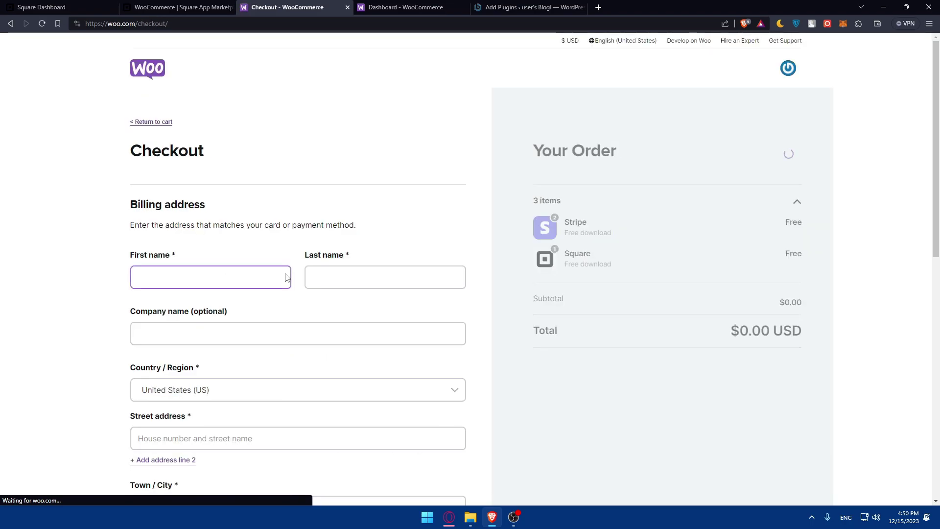
scroll(287, 277, down, 5)
scroll(287, 277, down, 2)
scroll(284, 275, up, 5)
click(185, 242)
scroll(193, 234, down, 5)
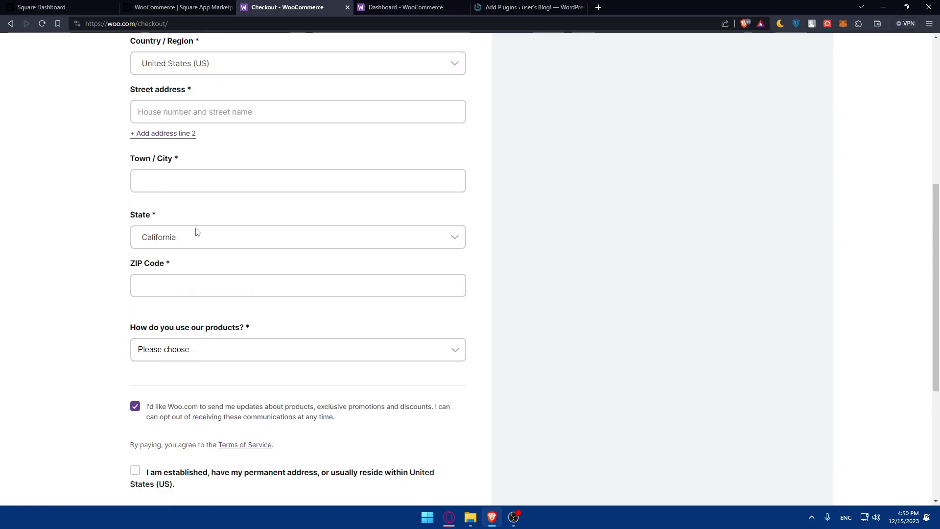
scroll(198, 232, down, 3)
scroll(197, 231, up, 9)
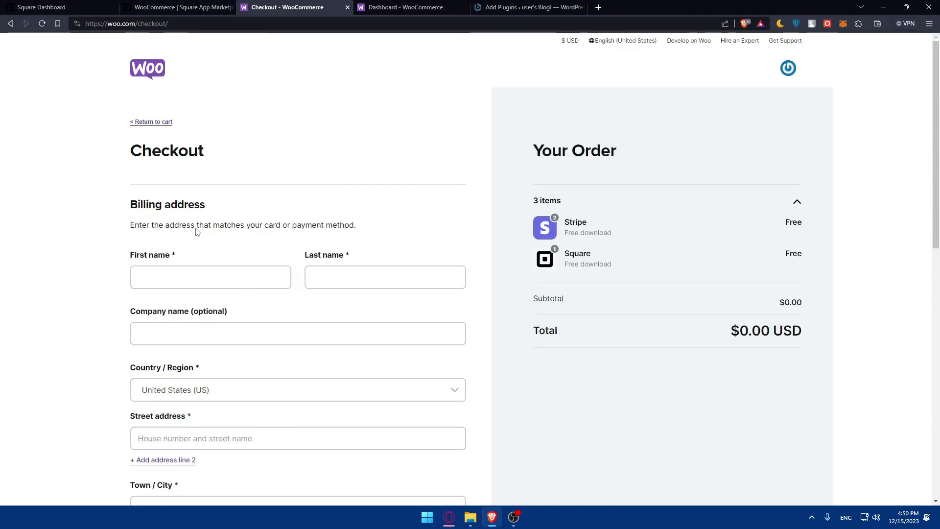
scroll(197, 233, down, 6)
scroll(197, 242, up, 6)
Enter "test" as both the first and last name in the billing address
click(184, 279)
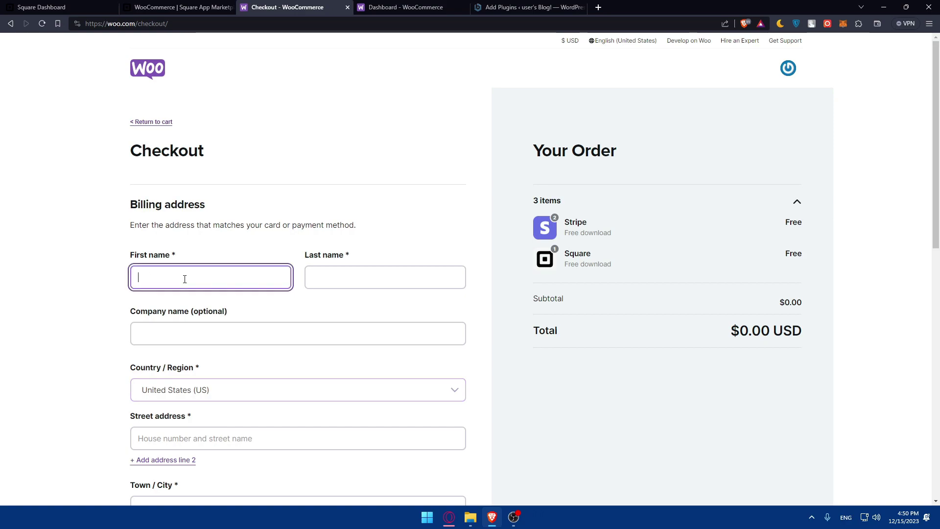
text(test)
click(346, 278)
text(t)
click(281, 340)
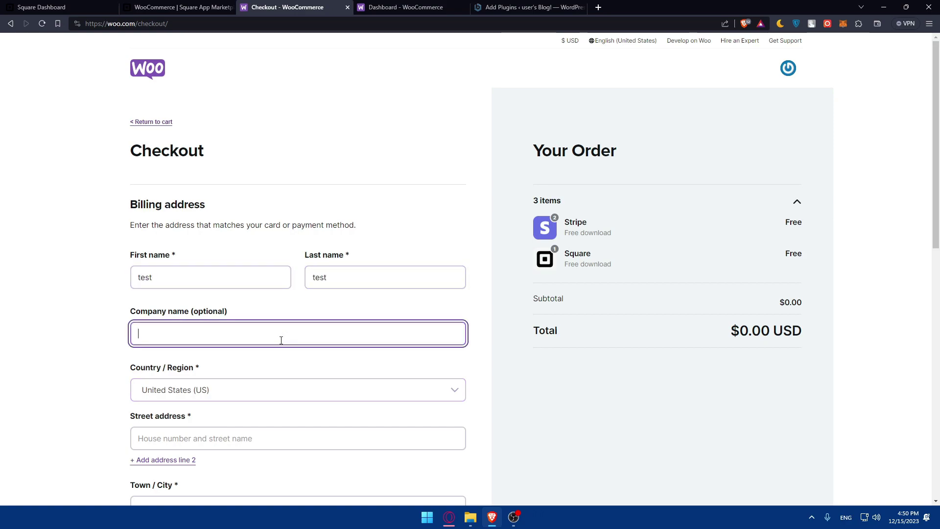
Keep United States (US) as the billing country and fill in the street, city, state and ZIP code from a saved address
click(265, 390)
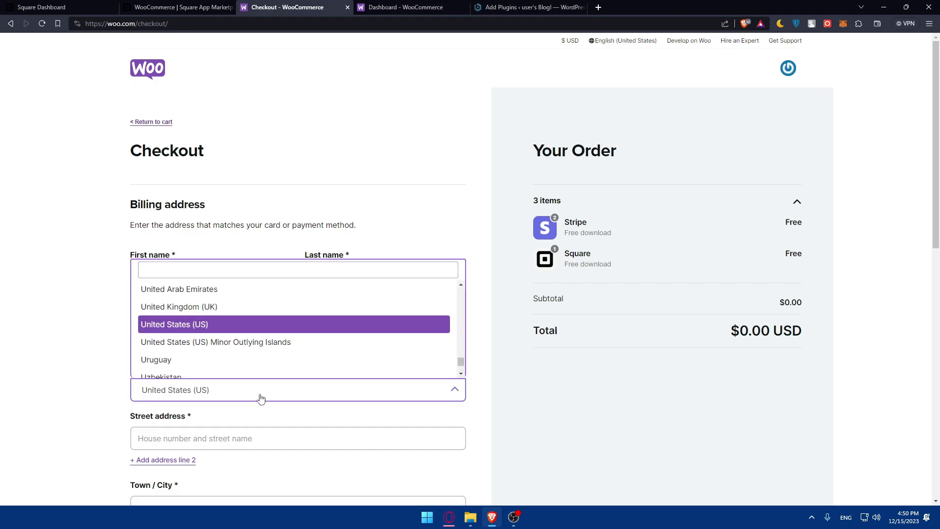
click(260, 395)
click(201, 439)
click(231, 377)
scroll(220, 396, down, 9)
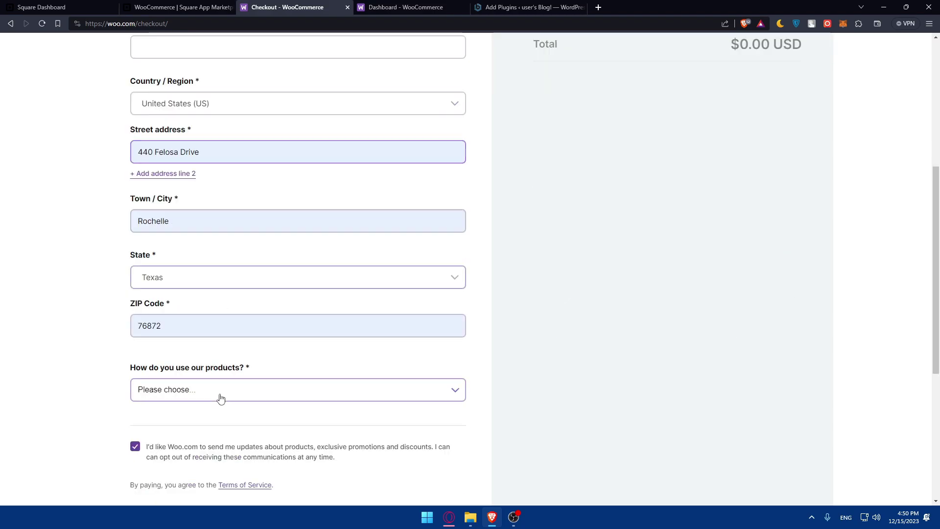
scroll(212, 348, up, 3)
scroll(210, 325, down, 2)
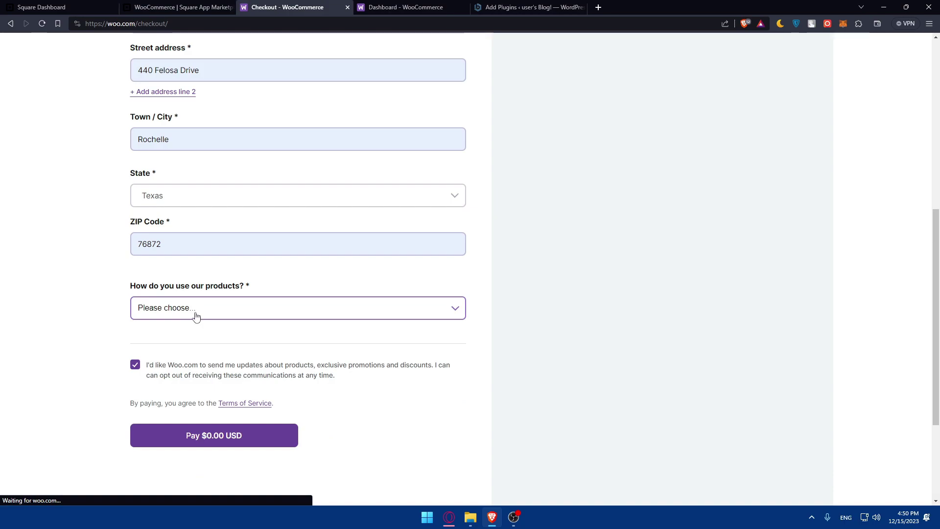
Place the free order with Store Owner as the product usage and the Woo.com promotional updates opted out
click(233, 315)
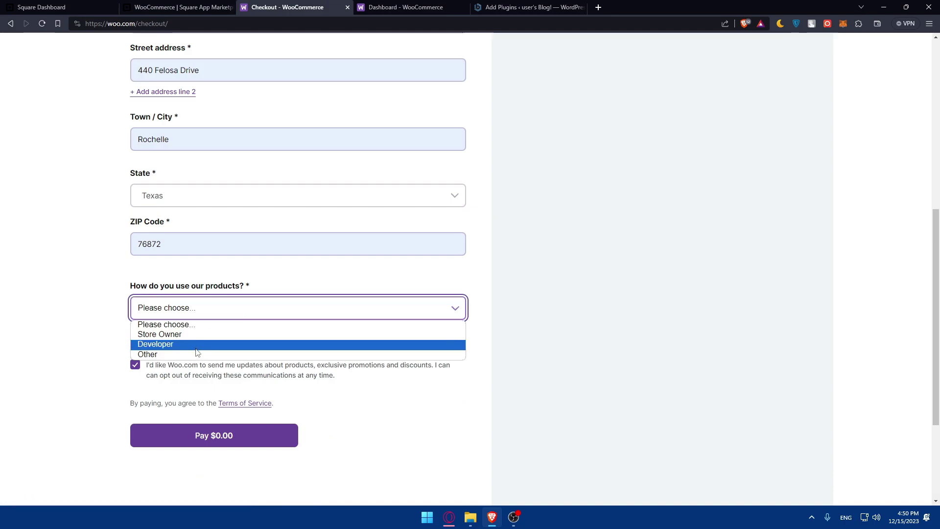
click(188, 335)
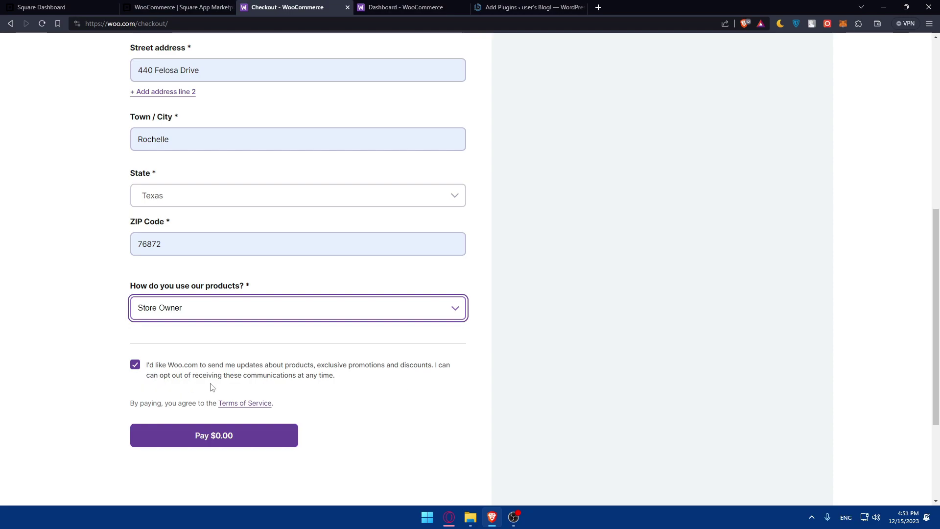
click(136, 366)
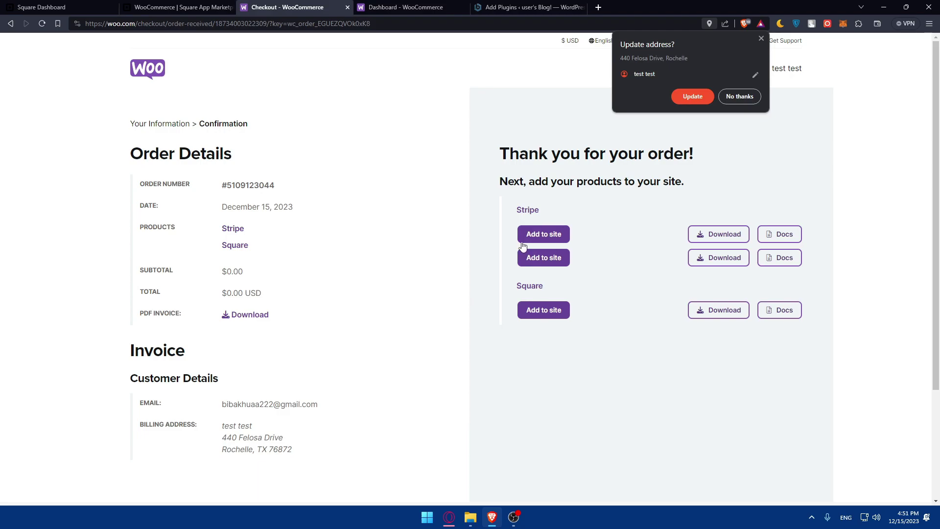
Look over the order confirmation's details, invoice and the options for adding the ordered extensions to the site
scroll(443, 214, down, 3)
scroll(443, 214, up, 3)
scroll(300, 265, down, 2)
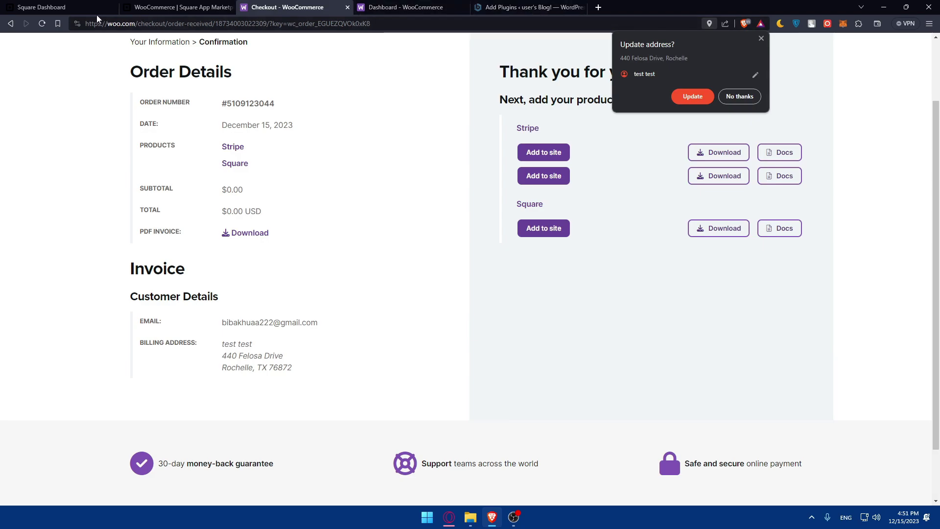
Close all the open Square, WooCommerce and WordPress pages, leaving one blank tab, and minimize the browser window
click(111, 7)
click(112, 8)
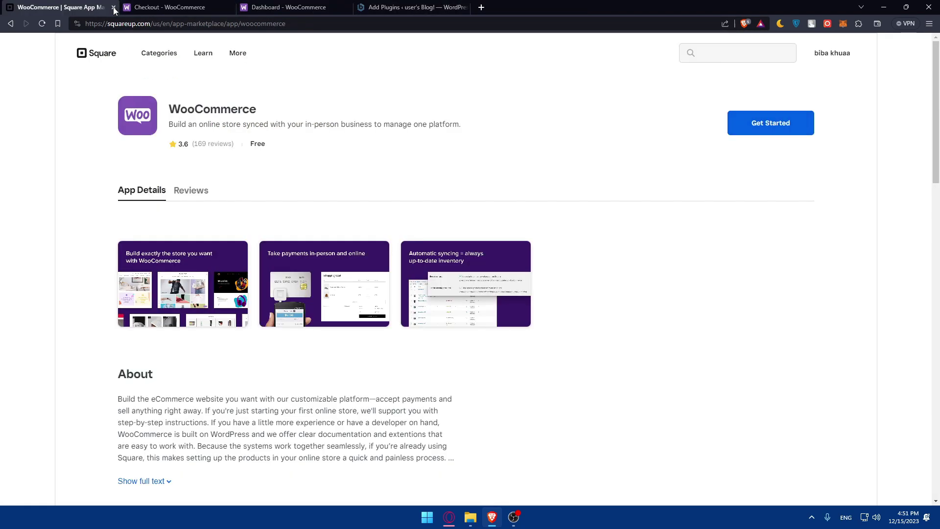
click(113, 8)
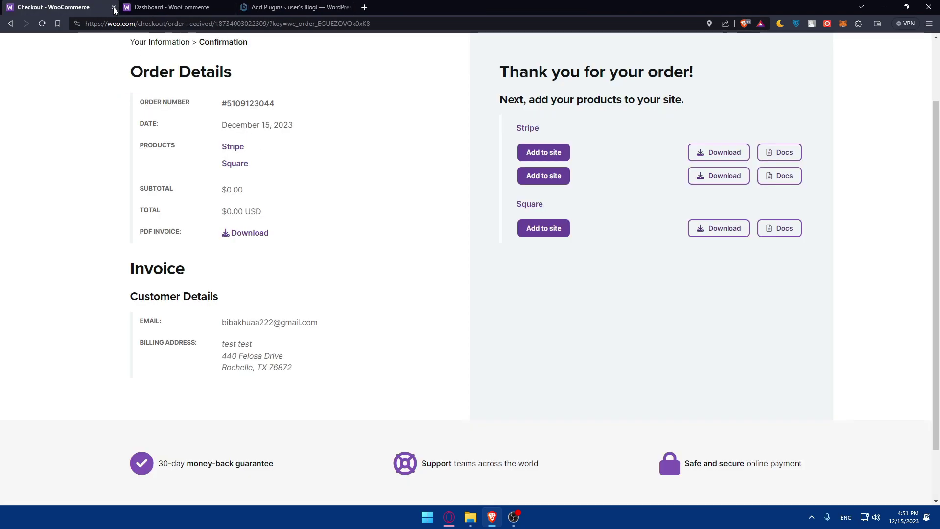
click(113, 8)
click(113, 8)
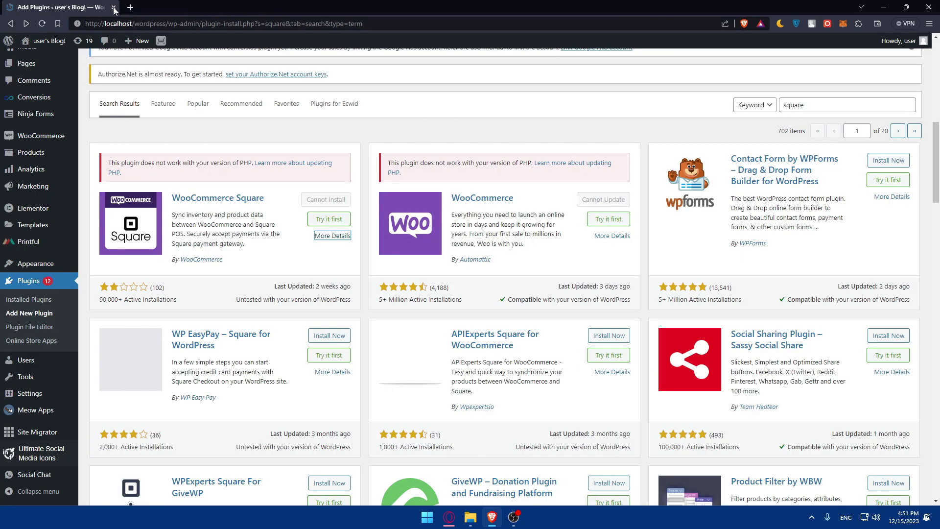
click(129, 9)
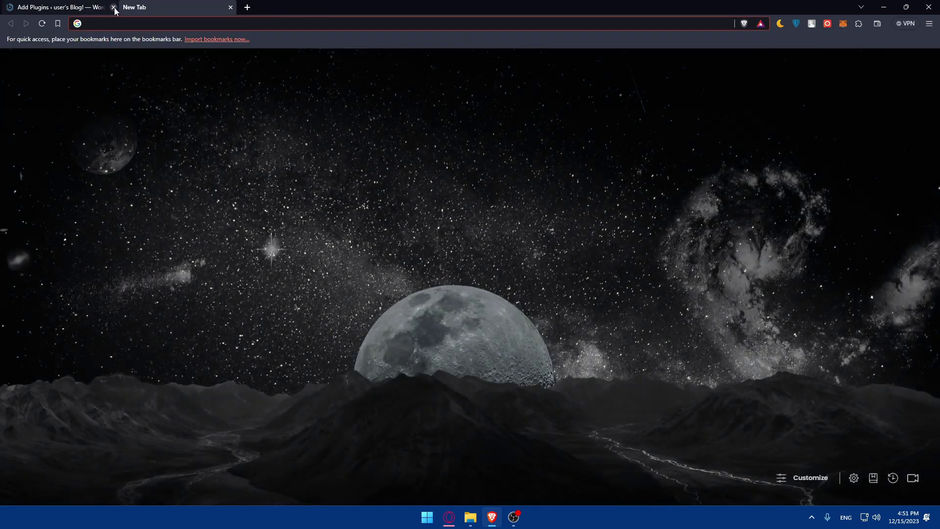
click(113, 7)
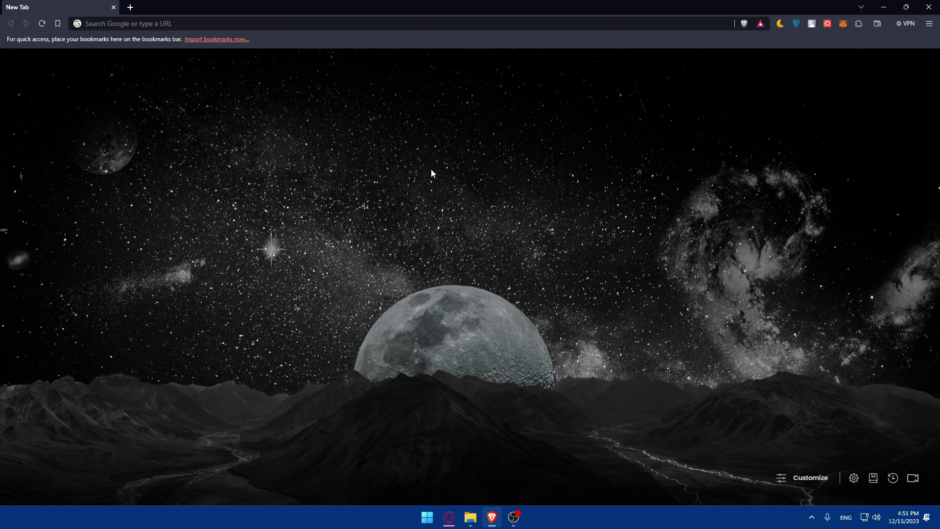
click(884, 7)
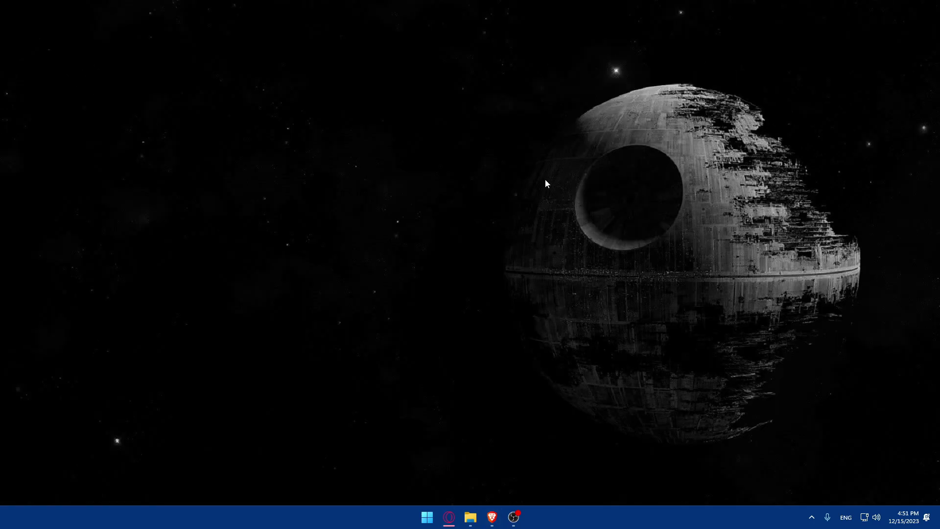